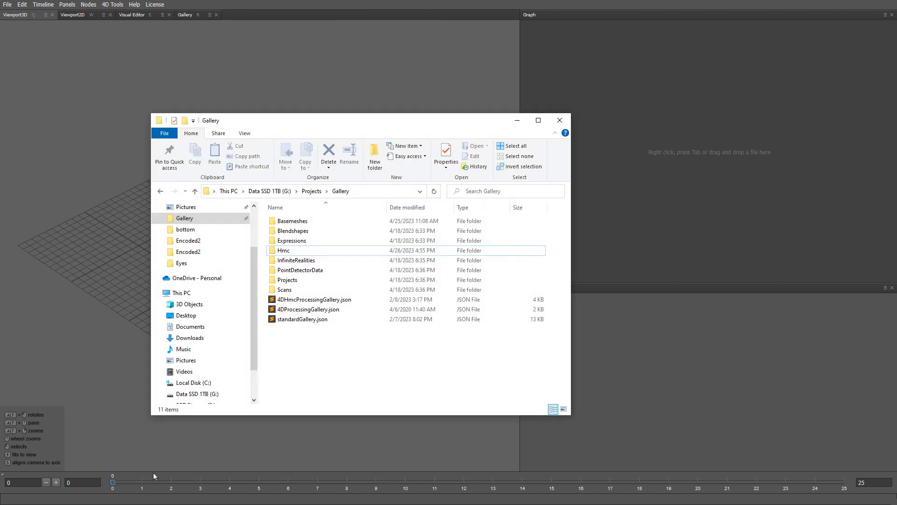
Add NeutralL2.obj from the Hmc/Blendshapes folder to the graph as a single file and view the head from the front.
{"action": "double_click", "coordinate": [294, 253]}
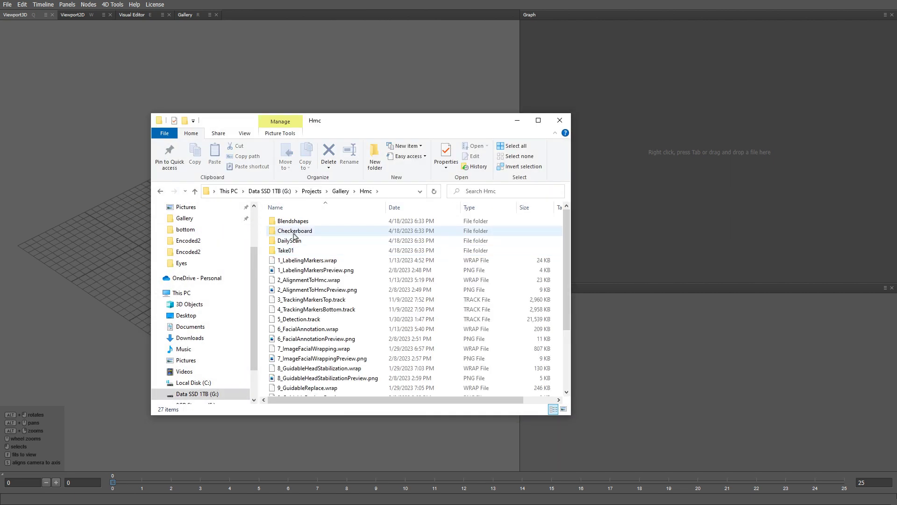
{"action": "double_click", "coordinate": [294, 231]}
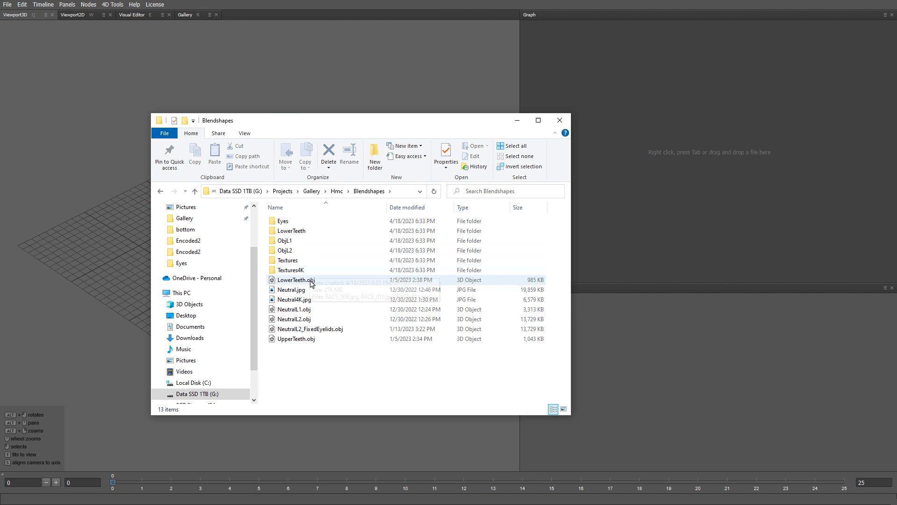
{"action": "left_click_drag", "start_coordinate": [308, 319], "coordinate": [574, 81]}
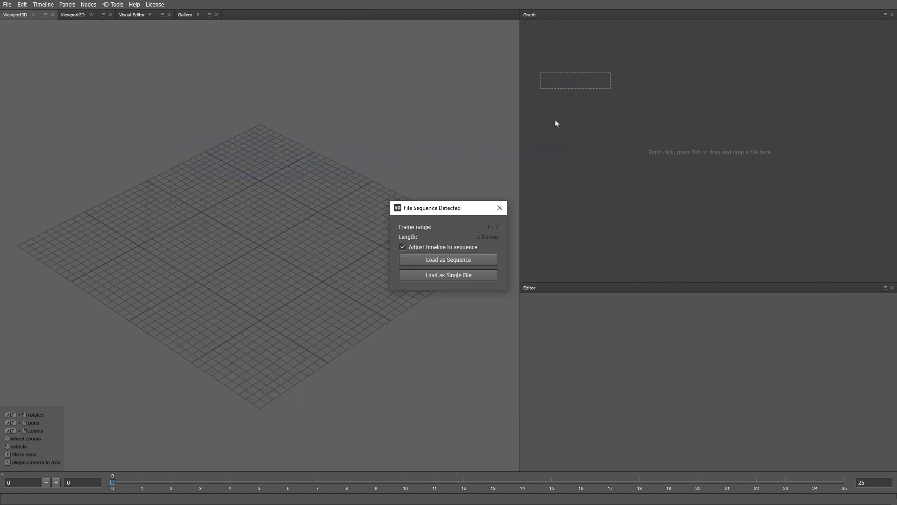
{"action": "left_click", "coordinate": [461, 275]}
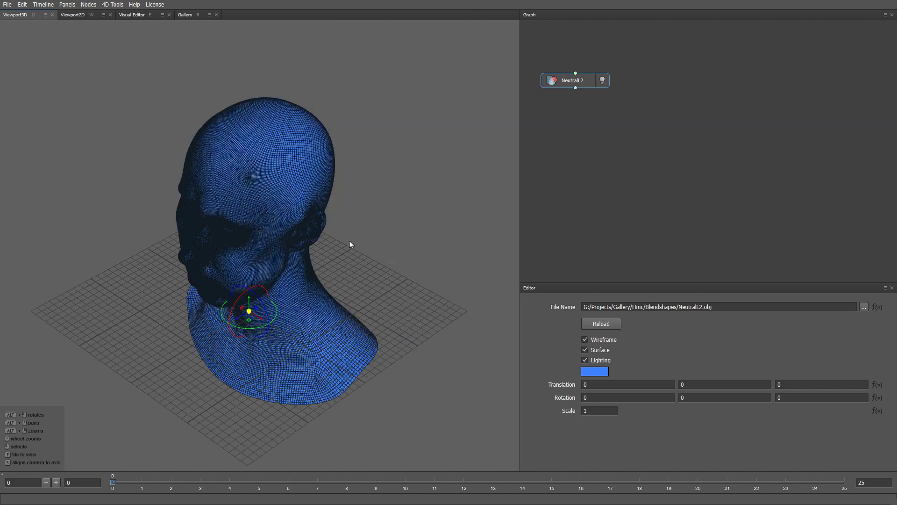
{"action": "left_click_drag", "start_coordinate": [330, 257], "coordinate": [385, 209], "text": "alt"}
{"action": "right_click_drag", "start_coordinate": [381, 240], "coordinate": [408, 277], "text": "alt"}
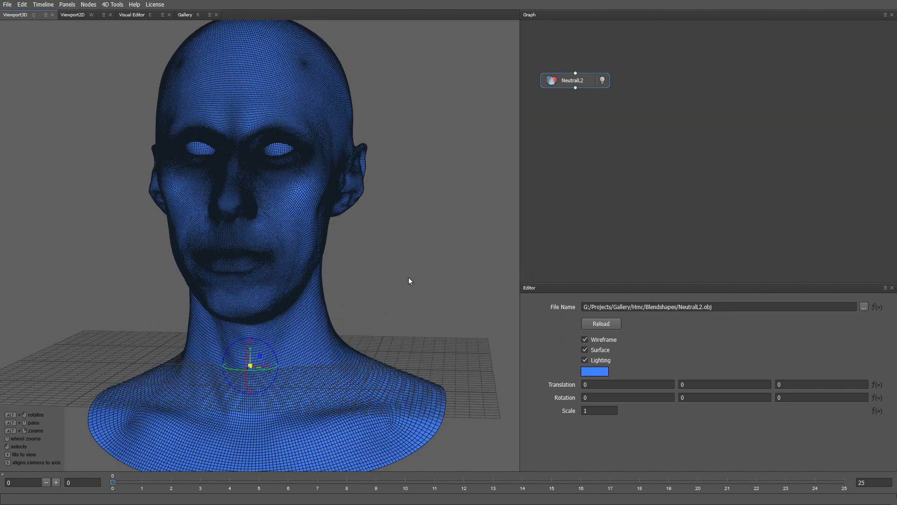
Add WrapEye.obj from the Gallery's Basemeshes folder to the graph and hide the NeutralL2 head.
{"action": "key", "text": "alt+Tab"}
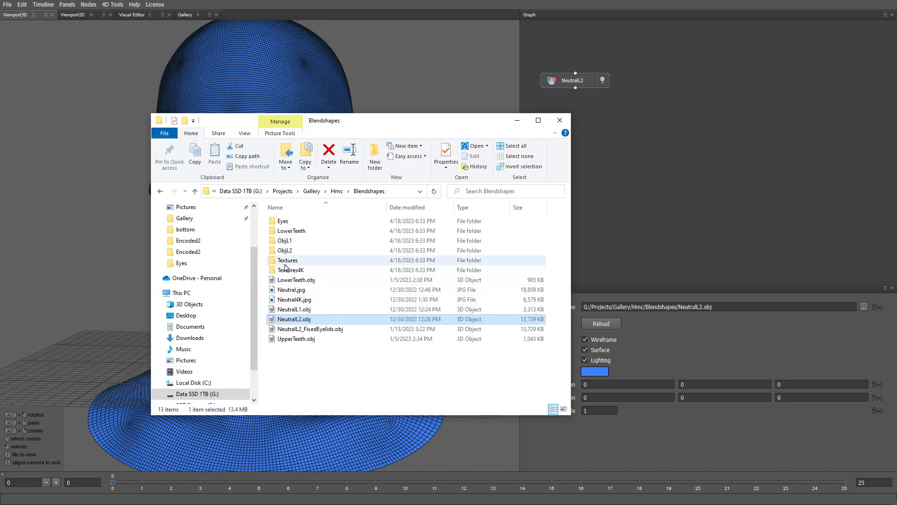
{"action": "left_click", "coordinate": [312, 191]}
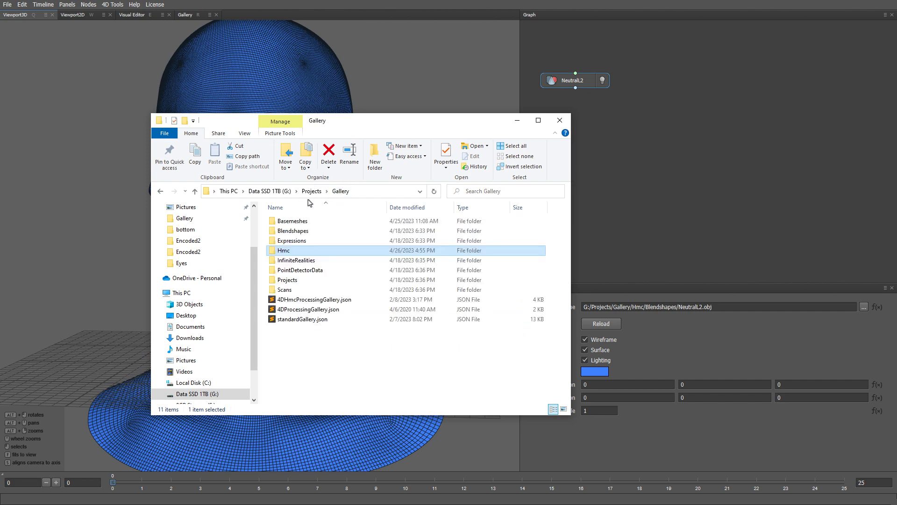
{"action": "double_click", "coordinate": [295, 220]}
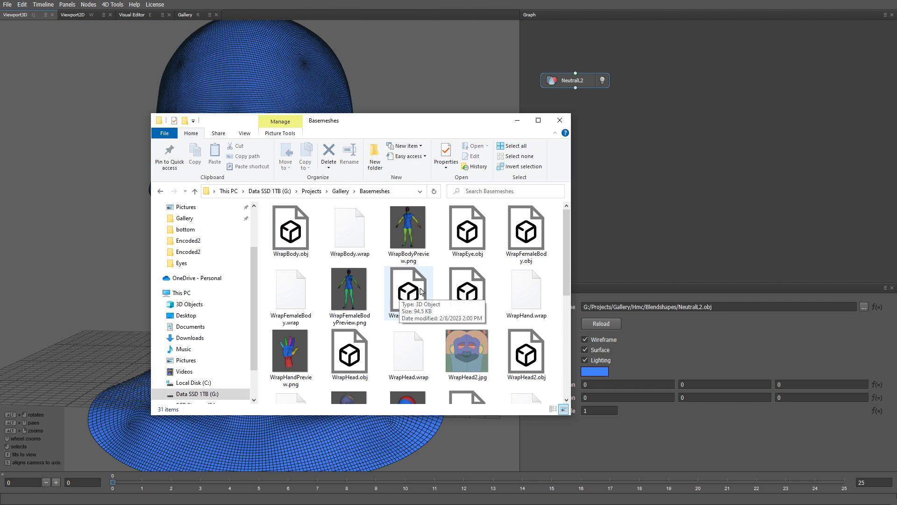
{"action": "left_click_drag", "start_coordinate": [467, 231], "coordinate": [790, 86]}
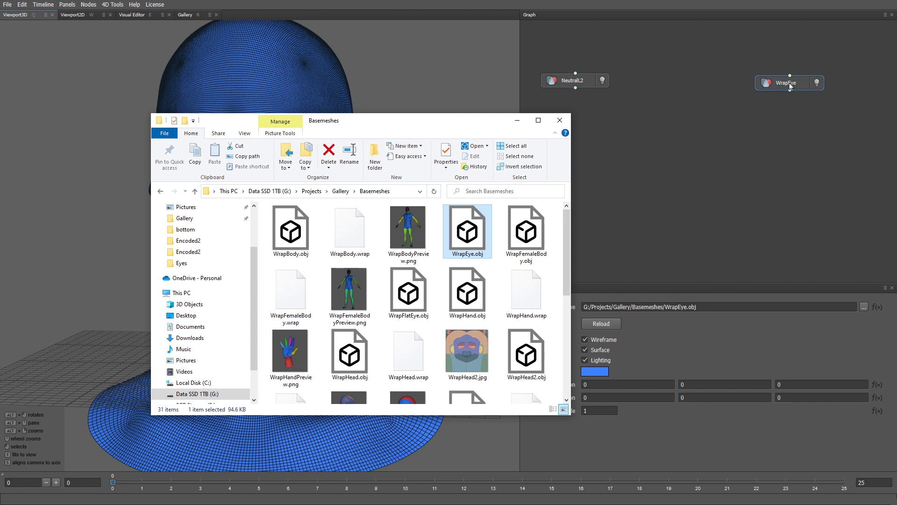
{"action": "left_click", "coordinate": [790, 84]}
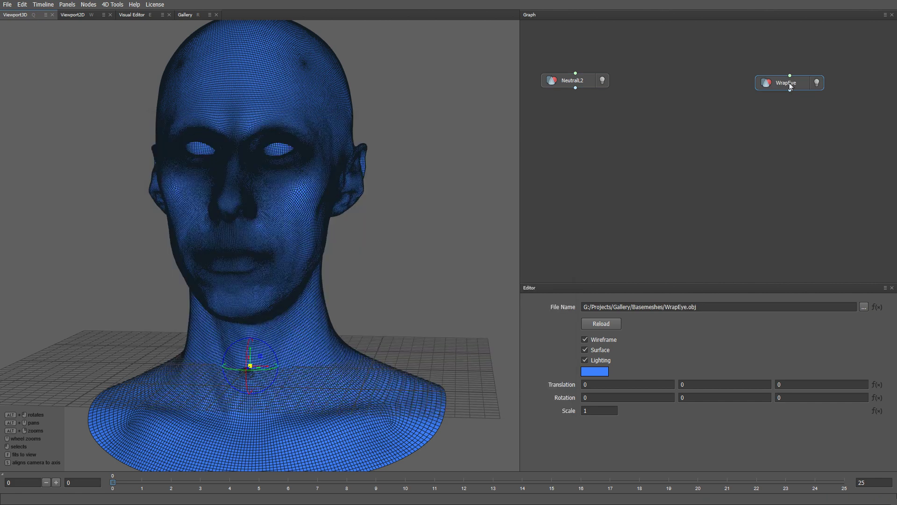
{"action": "left_click", "coordinate": [814, 81]}
{"action": "left_click_drag", "start_coordinate": [436, 256], "coordinate": [426, 287], "text": "alt"}
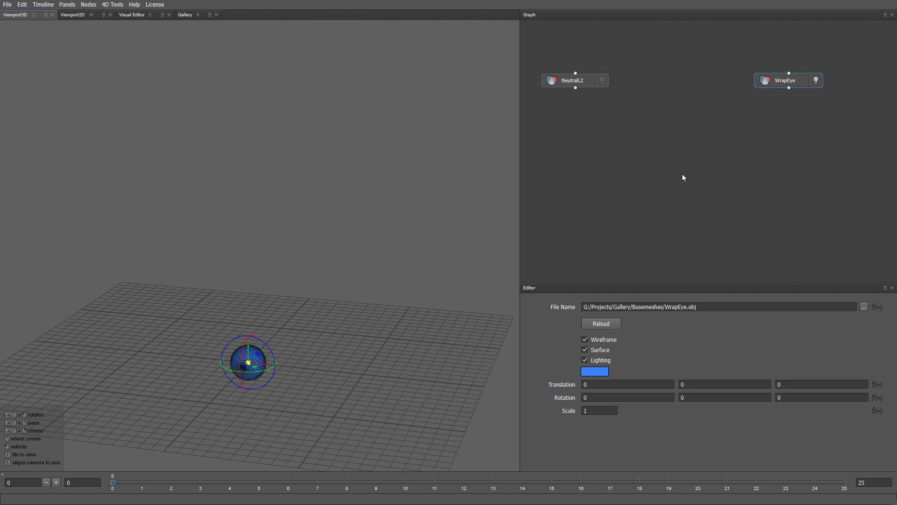
Add a LoadTransform node, connect WrapEye to it and load LeftEyeTransform.json from the Hmc/Blendshapes/Eyes folder.
{"action": "key", "text": "Tab"}
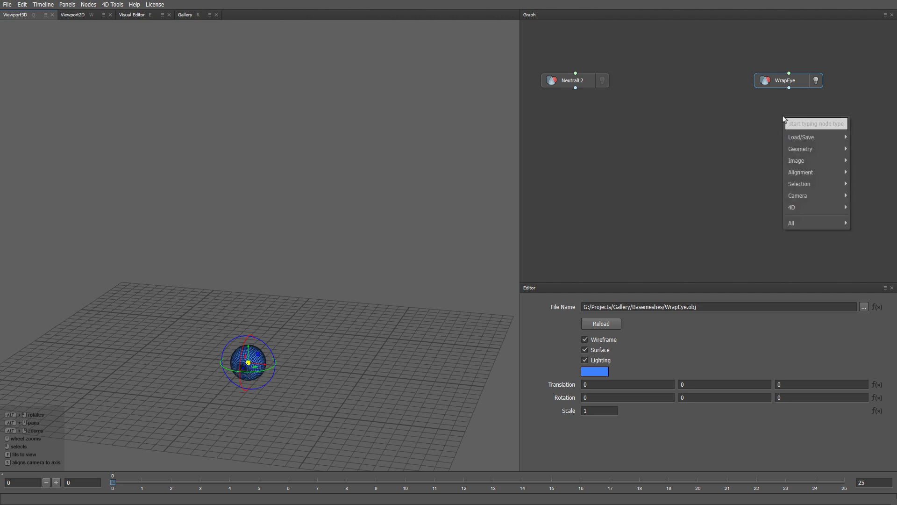
{"action": "type", "text": "loadt"}
{"action": "key", "text": "Escape"}
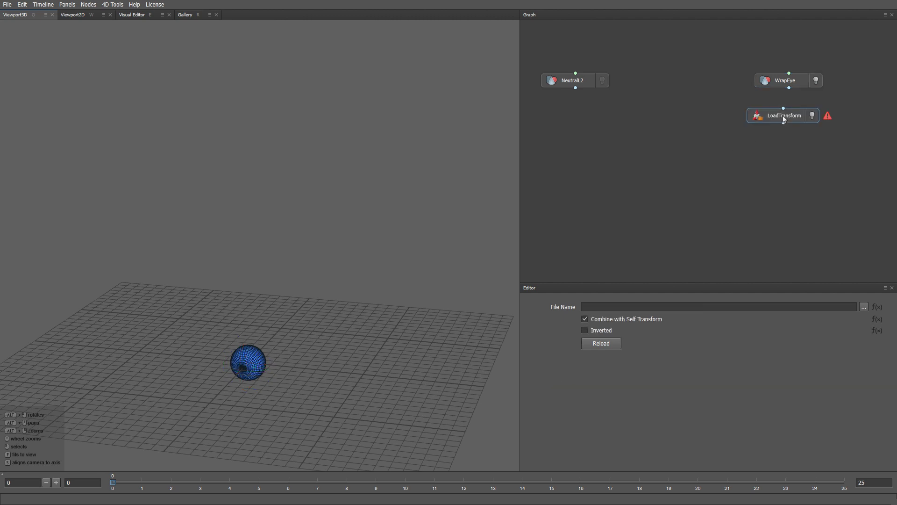
{"action": "left_click_drag", "start_coordinate": [783, 115], "coordinate": [789, 108]}
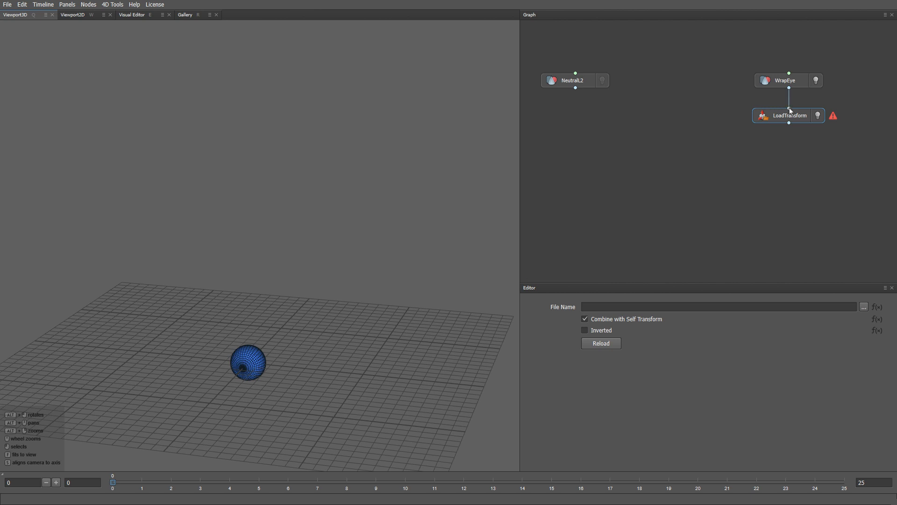
{"action": "left_click", "coordinate": [864, 307]}
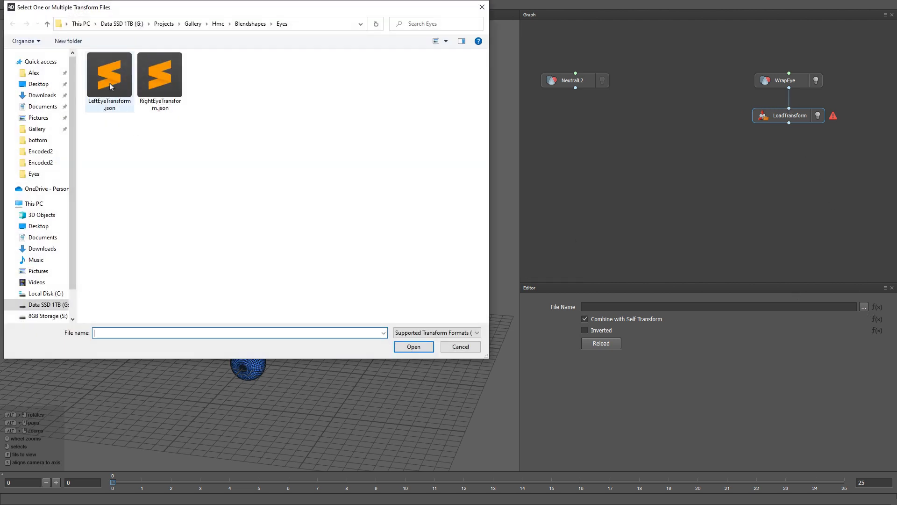
{"action": "double_click", "coordinate": [111, 86]}
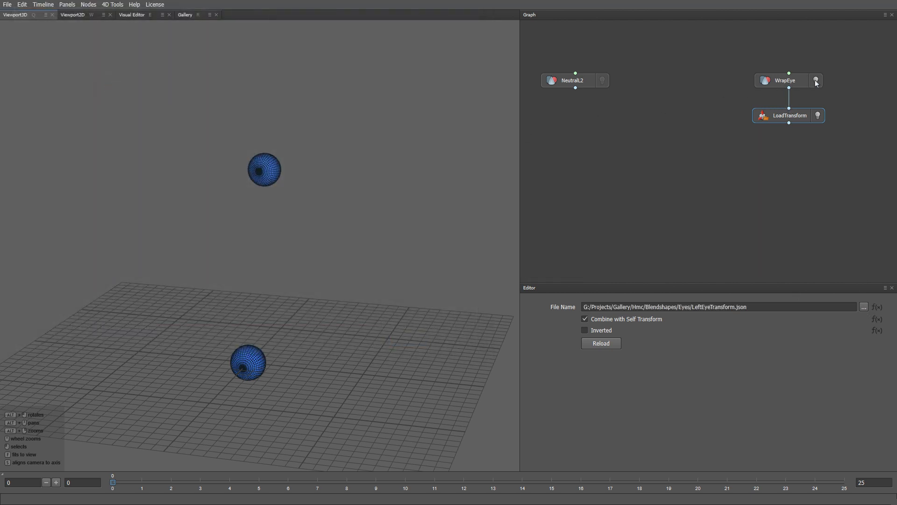
Hide the untransformed WrapEye mesh and show NeutralL2 to inspect how the left eyeball sits between the eyelids.
{"action": "left_click", "coordinate": [817, 80]}
{"action": "left_click", "coordinate": [602, 81]}
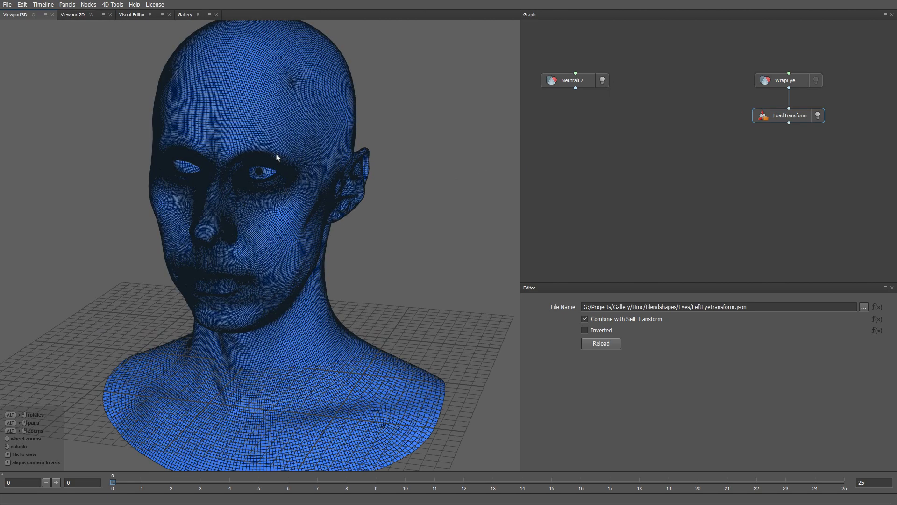
{"action": "scroll", "coordinate": [370, 251], "scroll_direction": "up", "scroll_amount": 10}
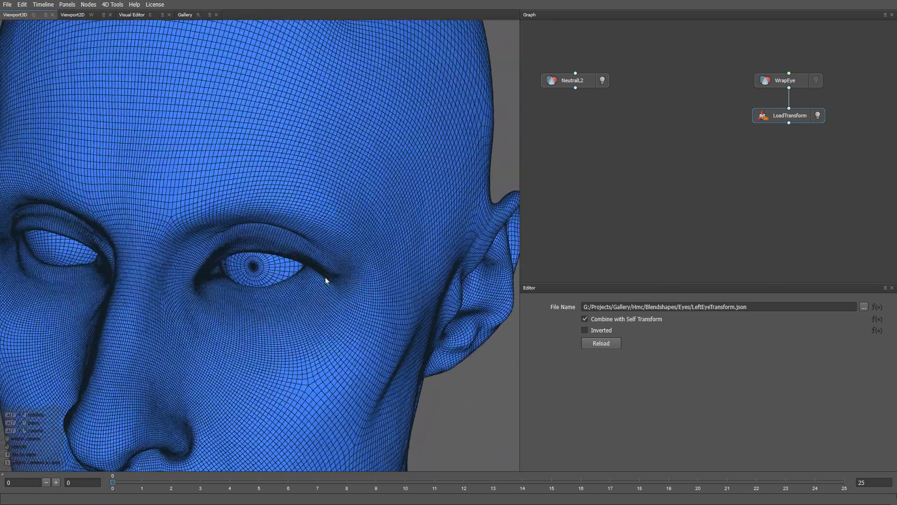
{"action": "right_click_drag", "start_coordinate": [327, 280], "coordinate": [353, 324], "text": "alt"}
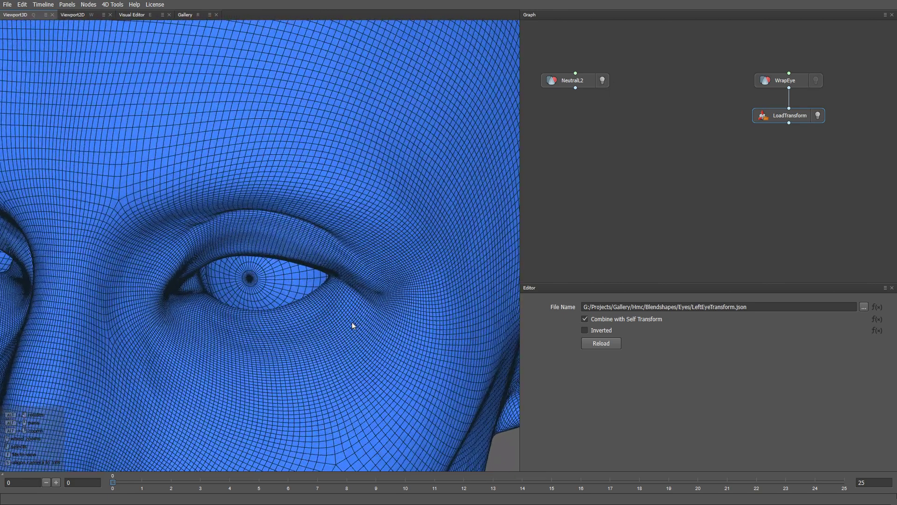
{"action": "middle_click_drag", "start_coordinate": [341, 344], "coordinate": [356, 318], "text": "alt"}
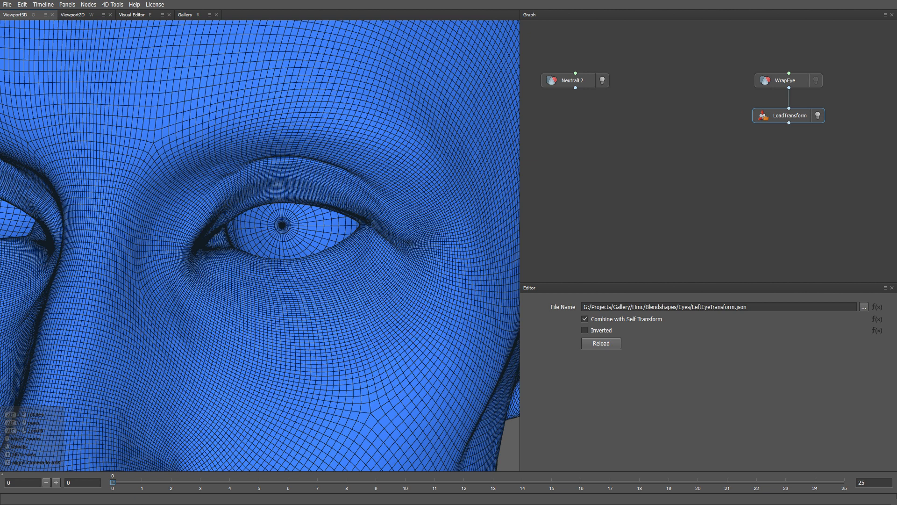
Add NeutralL2_FixedEyelids.obj from the Hmc/Blendshapes folder to the graph and hide both neutral head meshes.
{"action": "left_click", "coordinate": [134, 504]}
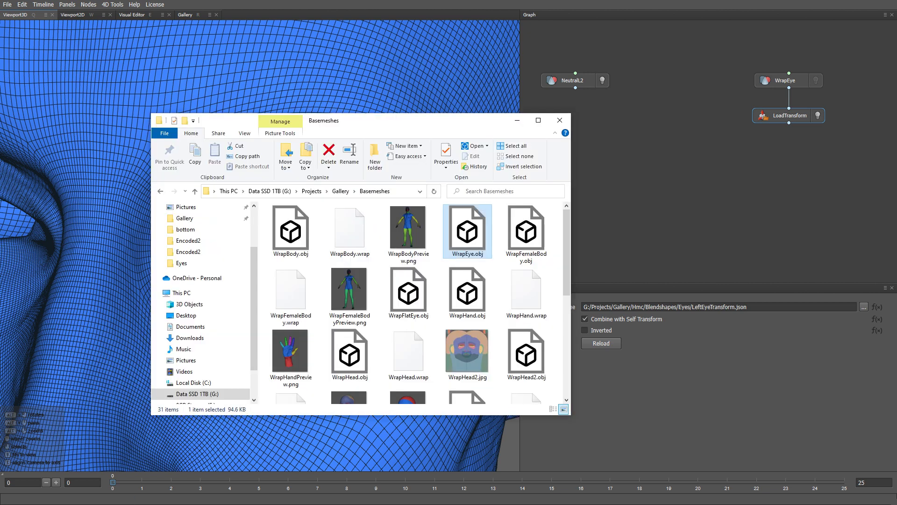
{"action": "left_click", "coordinate": [340, 190]}
{"action": "double_click", "coordinate": [286, 250]}
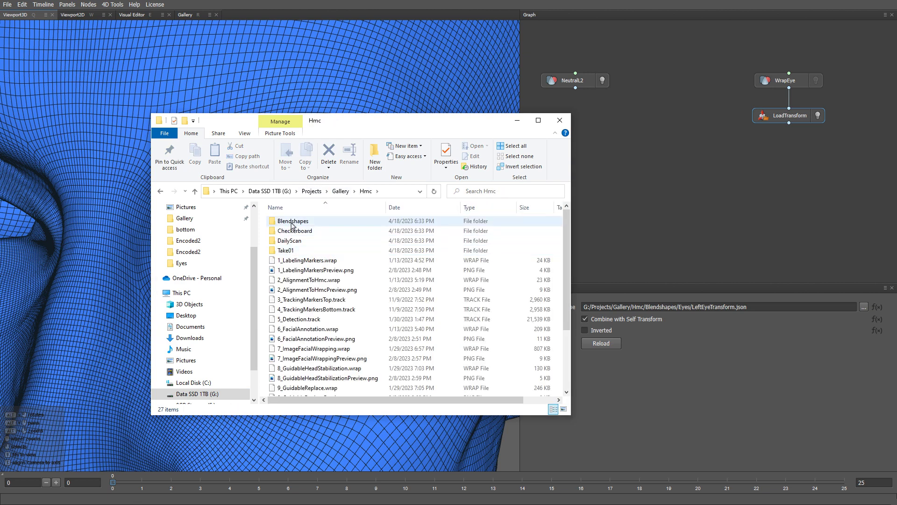
{"action": "double_click", "coordinate": [291, 221]}
{"action": "left_click_drag", "start_coordinate": [322, 329], "coordinate": [677, 82]}
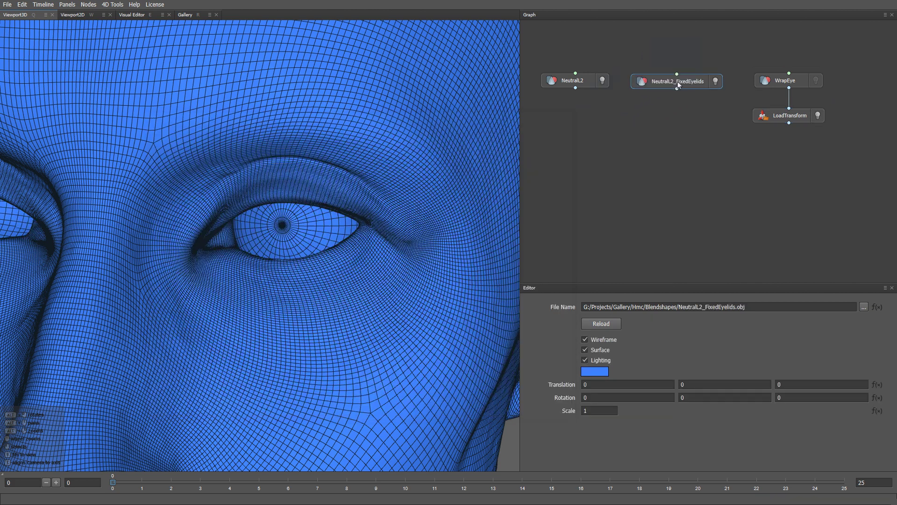
{"action": "left_click", "coordinate": [715, 81]}
{"action": "left_click", "coordinate": [603, 80]}
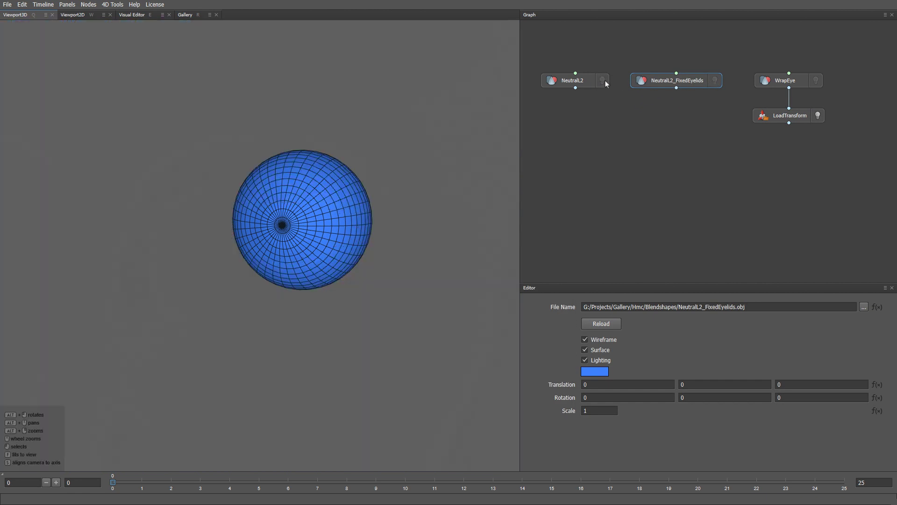
Add a MixGeom node, feed it NeutralL2 and NeutralL2_FixedEyelids, and compare the eyelid shapes with Blend, ending at 1.
{"action": "key", "text": "Tab"}
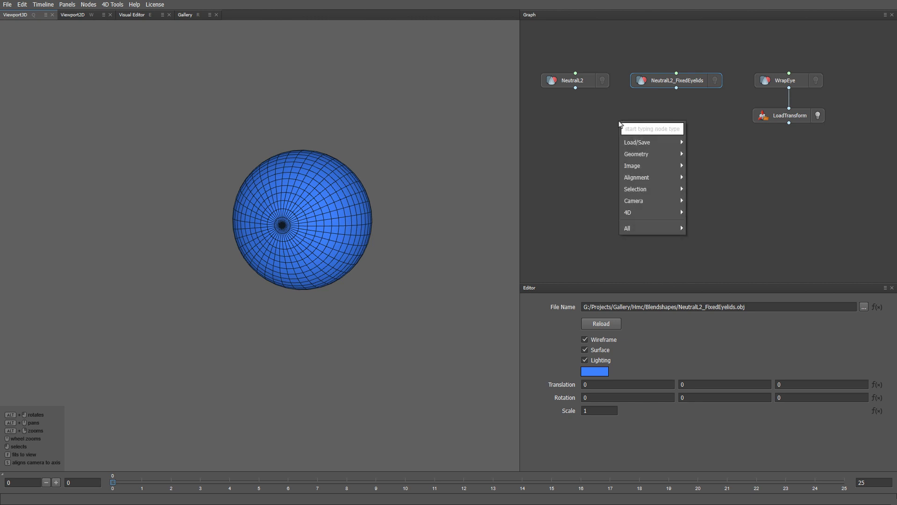
{"action": "type", "text": "mixg"}
{"action": "key", "text": "Return"}
{"action": "left_click_drag", "start_coordinate": [620, 123], "coordinate": [620, 118]}
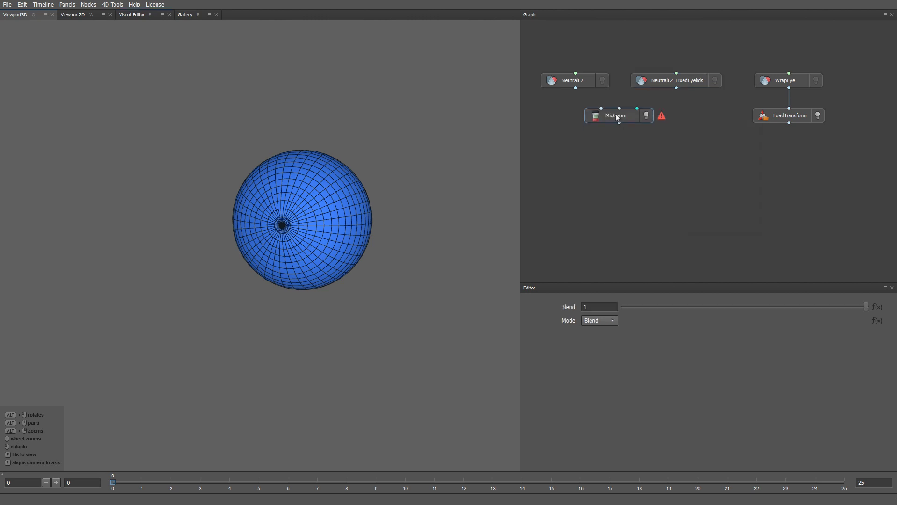
{"action": "left_click_drag", "start_coordinate": [575, 87], "coordinate": [601, 107]}
{"action": "left_click_drag", "start_coordinate": [676, 87], "coordinate": [619, 108]}
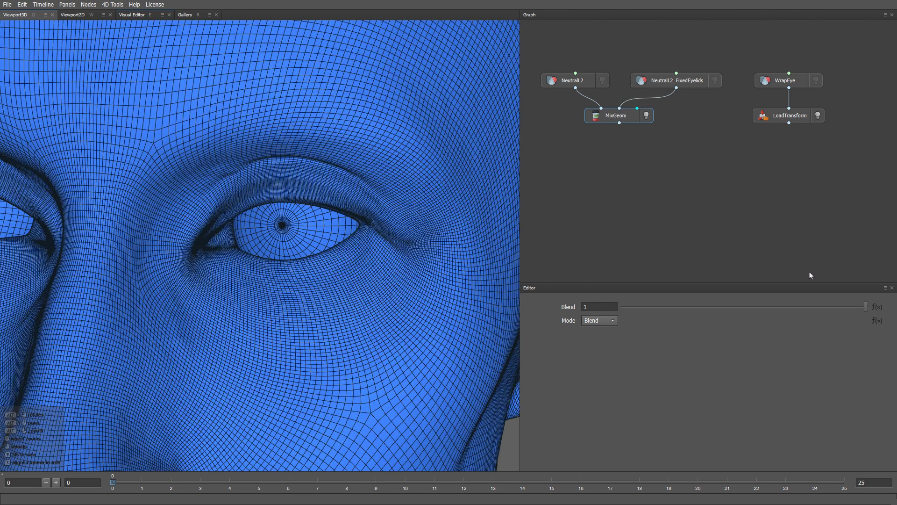
{"action": "mouse_move", "coordinate": [864, 306]}
{"action": "left_mouse_down"}
{"action": "mouse_move", "coordinate": [624, 313]}
{"action": "mouse_move", "coordinate": [871, 295]}
{"action": "mouse_move", "coordinate": [667, 306]}
{"action": "mouse_move", "coordinate": [590, 323]}
{"action": "mouse_move", "coordinate": [827, 297]}
{"action": "mouse_move", "coordinate": [865, 307]}
{"action": "left_mouse_up"}
Load the PLY files from Hmc/Take01/GuidableDeltaMush into the graph as a frame sequence.
{"action": "left_click", "coordinate": [131, 504]}
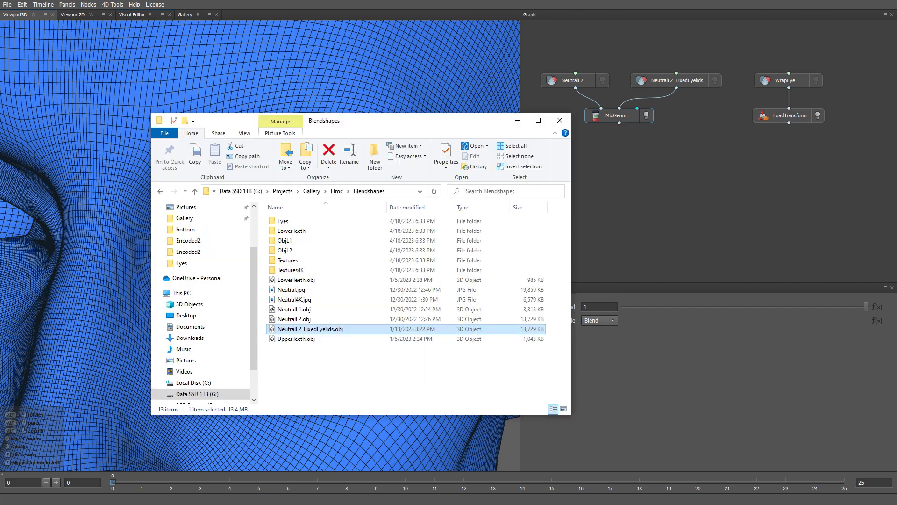
{"action": "left_click", "coordinate": [337, 191]}
{"action": "double_click", "coordinate": [302, 251]}
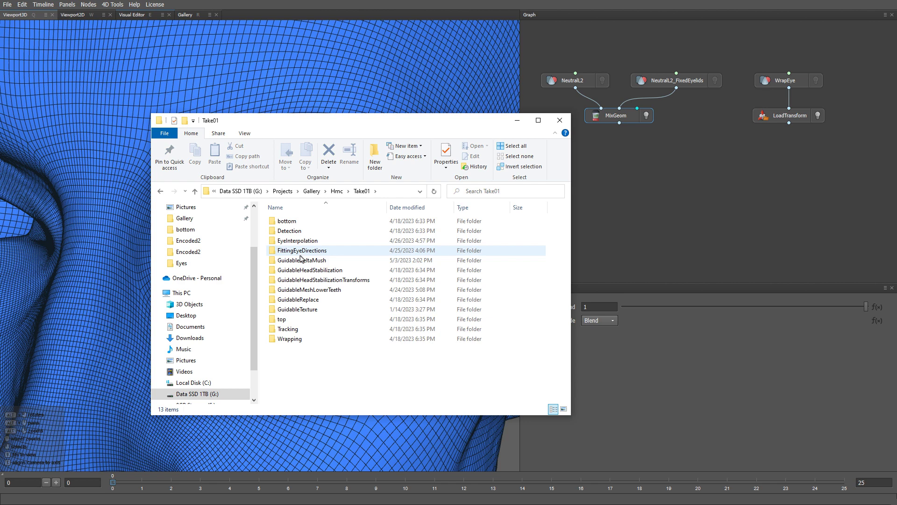
{"action": "double_click", "coordinate": [301, 260]}
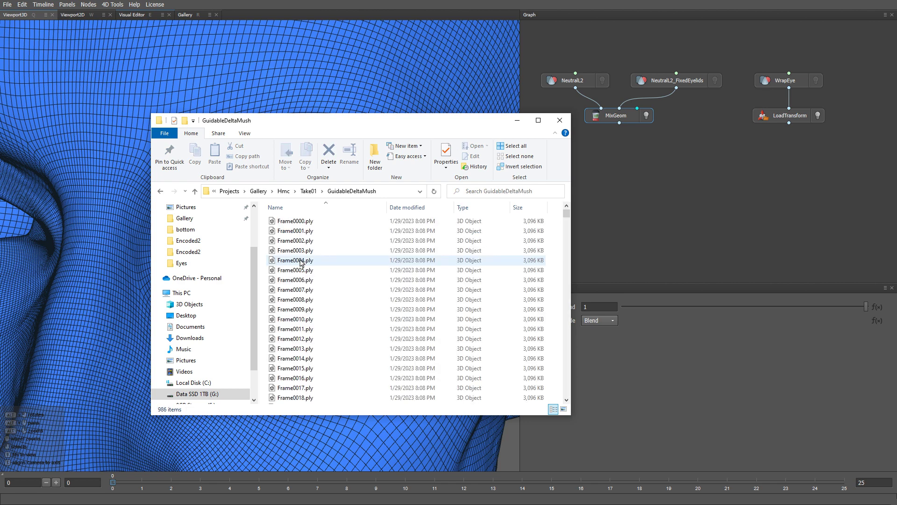
{"action": "left_click_drag", "start_coordinate": [290, 222], "coordinate": [525, 121]}
{"action": "left_click", "coordinate": [477, 259]}
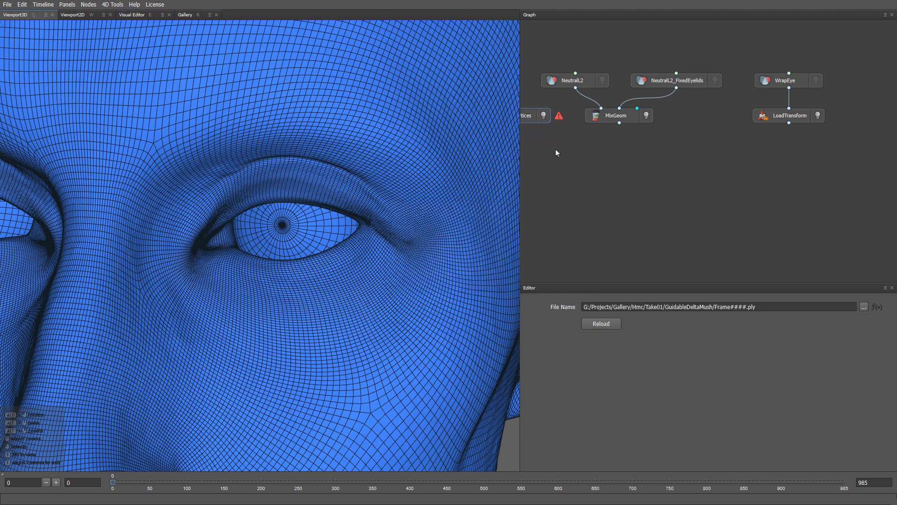
Connect NeutralL2 to the LoadVertices node and preview the animated head by scrubbing the timeline, ending at frame 0.
{"action": "middle_click_drag", "start_coordinate": [557, 153], "coordinate": [634, 163]}
{"action": "left_click_drag", "start_coordinate": [648, 96], "coordinate": [589, 116]}
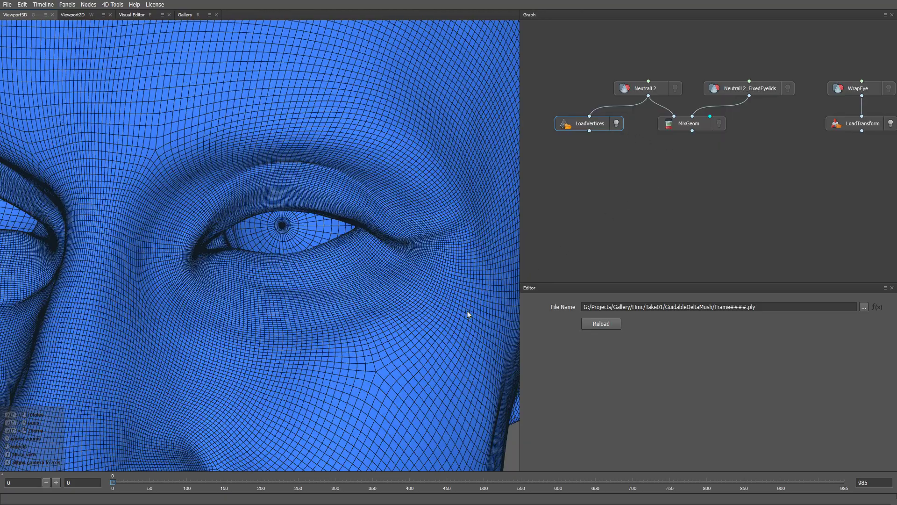
{"action": "mouse_move", "coordinate": [114, 485]}
{"action": "left_mouse_down"}
{"action": "mouse_move", "coordinate": [423, 487]}
{"action": "mouse_move", "coordinate": [105, 490]}
{"action": "left_mouse_up"}
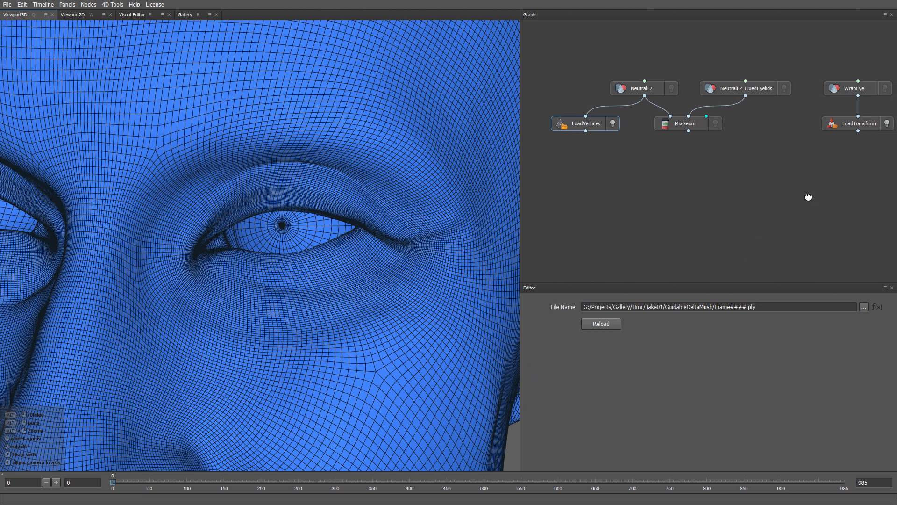
Add a second LoadTransform node beside the existing one and connect WrapEye to its input.
{"action": "middle_click_drag", "start_coordinate": [807, 194], "coordinate": [641, 215]}
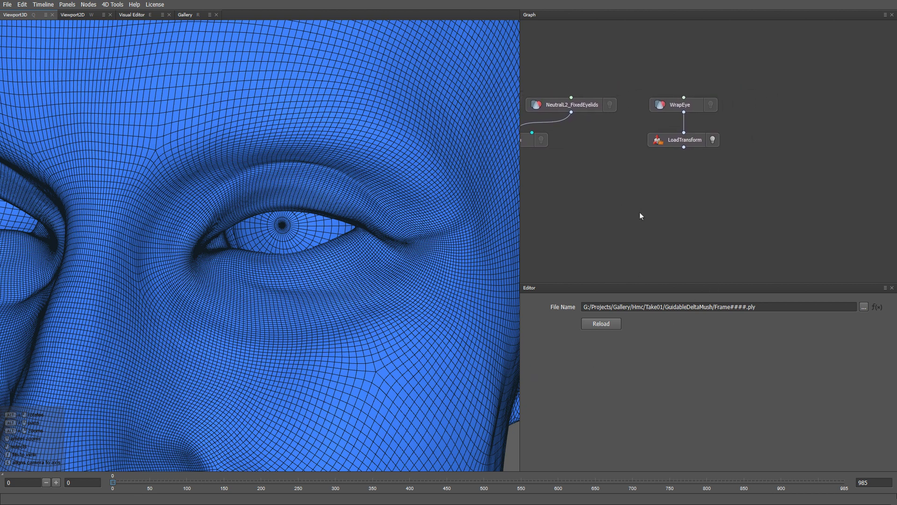
{"action": "key", "text": "Tab"}
{"action": "type", "text": "loadtr"}
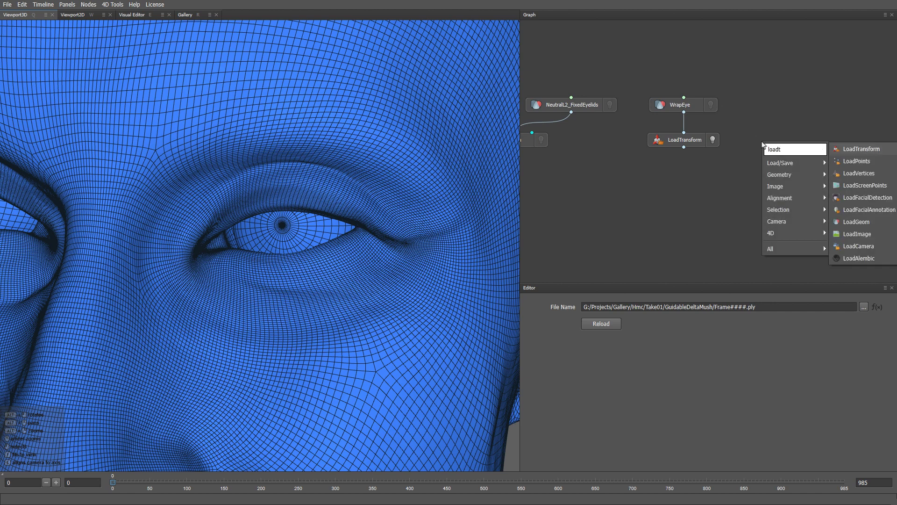
{"action": "key", "text": "Return"}
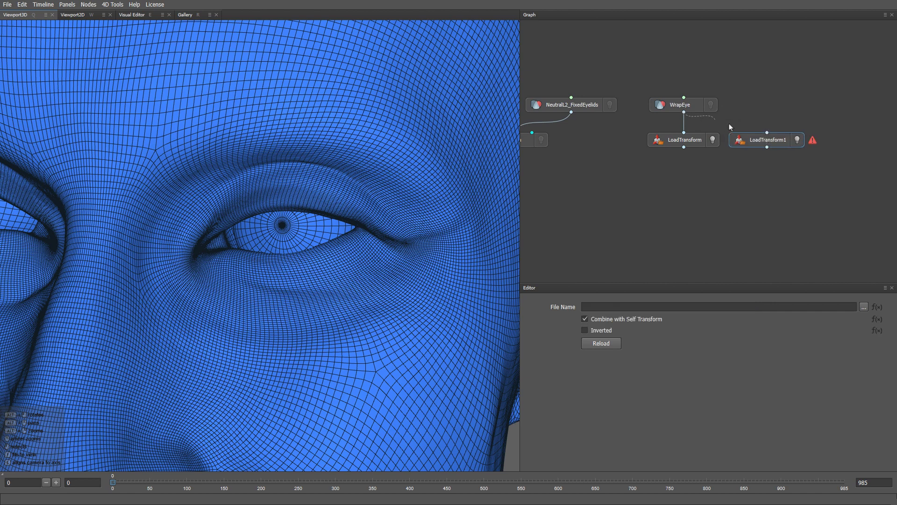
{"action": "left_click_drag", "start_coordinate": [683, 112], "coordinate": [767, 133]}
Load the transform files from Hmc/Take01/EyeInterpolation/LeftEyeTransforms into the new LoadTransform node as a frame sequence.
{"action": "left_click", "coordinate": [864, 306]}
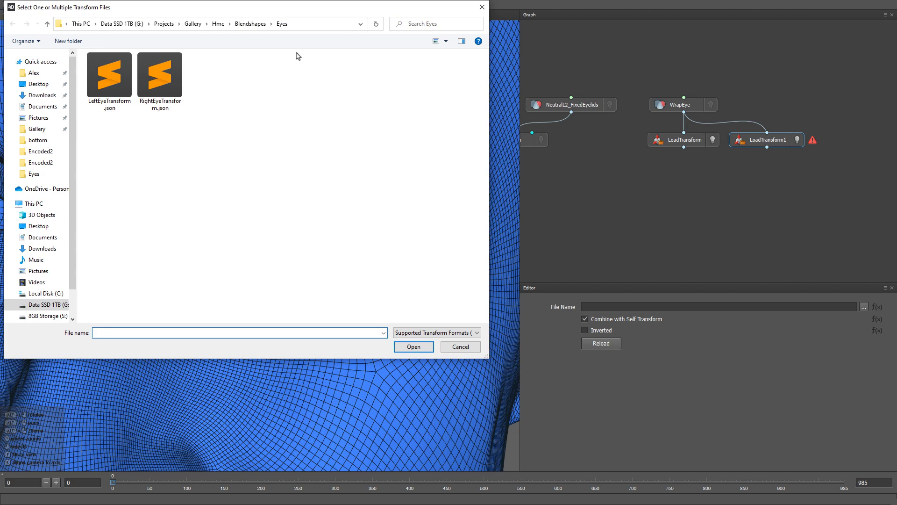
{"action": "left_click", "coordinate": [218, 24]}
{"action": "double_click", "coordinate": [255, 79]}
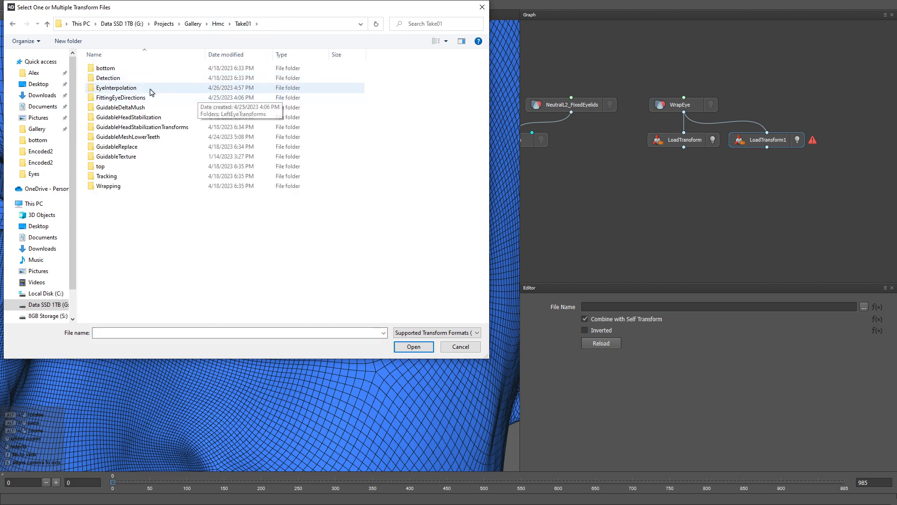
{"action": "double_click", "coordinate": [144, 88]}
{"action": "double_click", "coordinate": [140, 69]}
{"action": "double_click", "coordinate": [124, 69]}
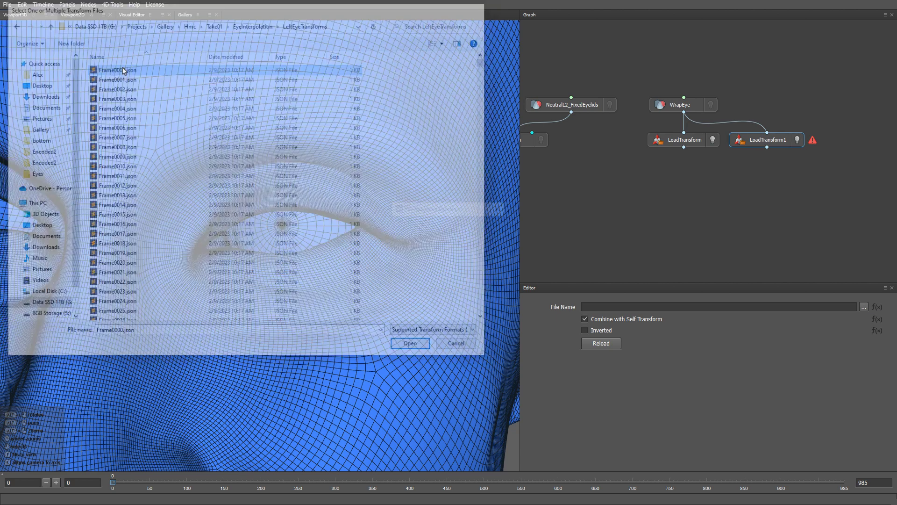
{"action": "left_click", "coordinate": [446, 259]}
Rename the new LoadTransform node to LeftEyeRotation.
{"action": "key", "text": "F2"}
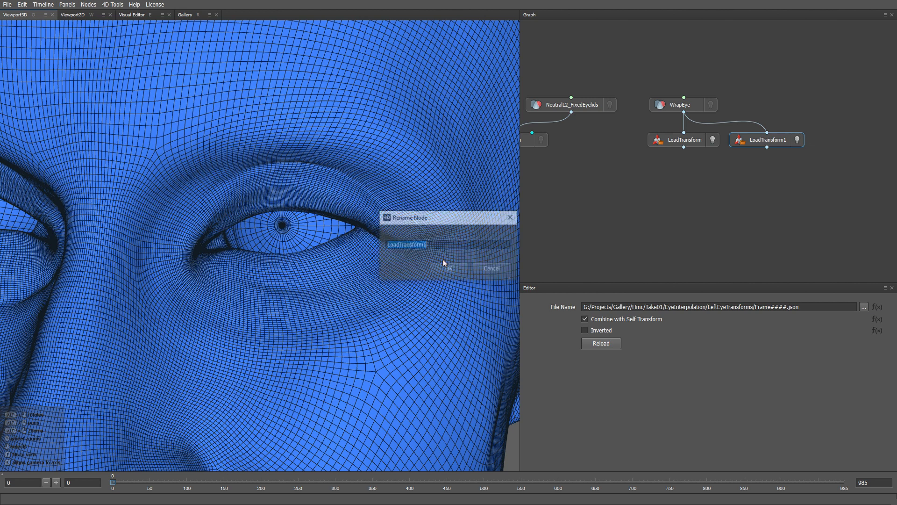
{"action": "key", "text": "BackSpace"}
{"action": "type", "text": "LeftE"}
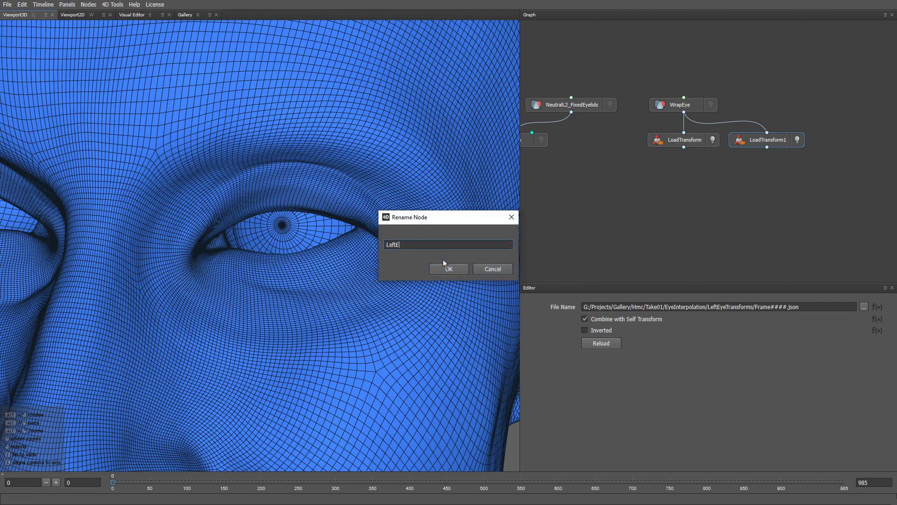
{"action": "type", "text": "yeRotation"}
{"action": "key", "text": "Return"}
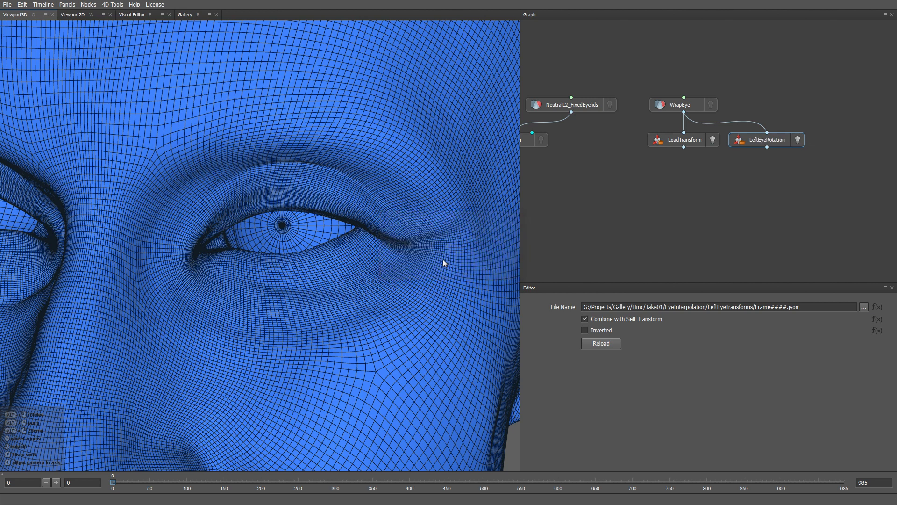
Display only LeftEyeRotation and preview the eyeball's rotation by scrubbing the timeline, ending at frame 0.
{"action": "left_click", "coordinate": [798, 140]}
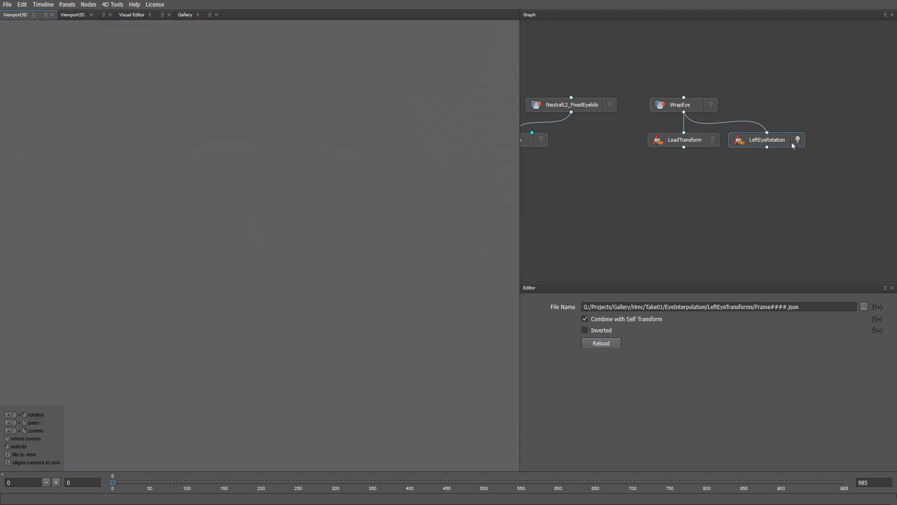
{"action": "middle_click_drag", "start_coordinate": [397, 361], "coordinate": [247, 239], "text": "alt"}
{"action": "left_click_drag", "start_coordinate": [247, 239], "coordinate": [291, 379], "text": "alt"}
{"action": "middle_click_drag", "start_coordinate": [290, 379], "coordinate": [337, 242], "text": "alt"}
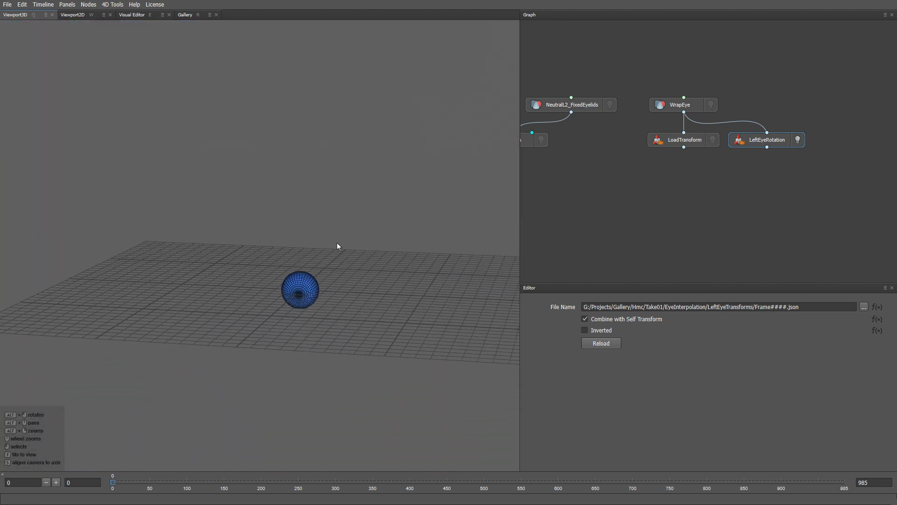
{"action": "left_click_drag", "start_coordinate": [338, 243], "coordinate": [361, 327], "text": "alt"}
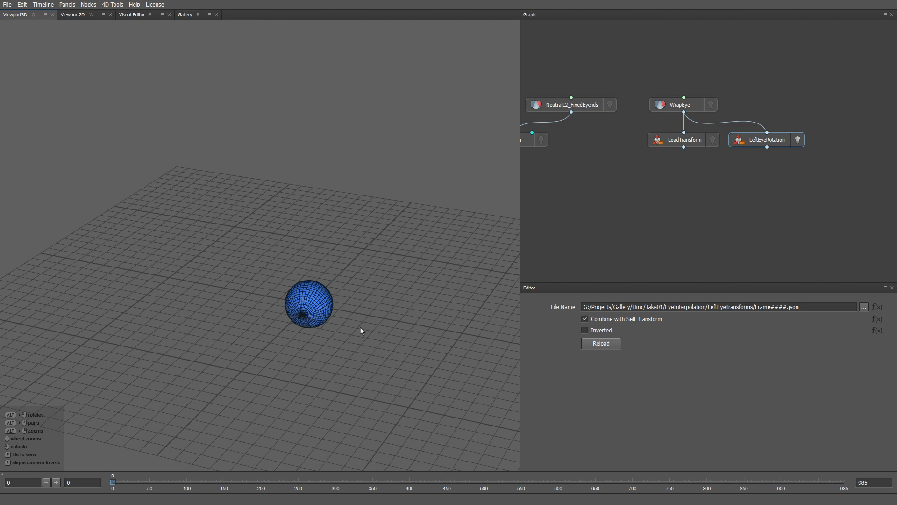
{"action": "left_click_drag", "start_coordinate": [116, 487], "coordinate": [90, 487]}
Add a CopyTransform node, feed it LoadTransform and LeftEyeRotation, and hide the LeftEyeRotation eyeball.
{"action": "middle_click_drag", "start_coordinate": [738, 178], "coordinate": [733, 167]}
{"action": "key", "text": "Tab"}
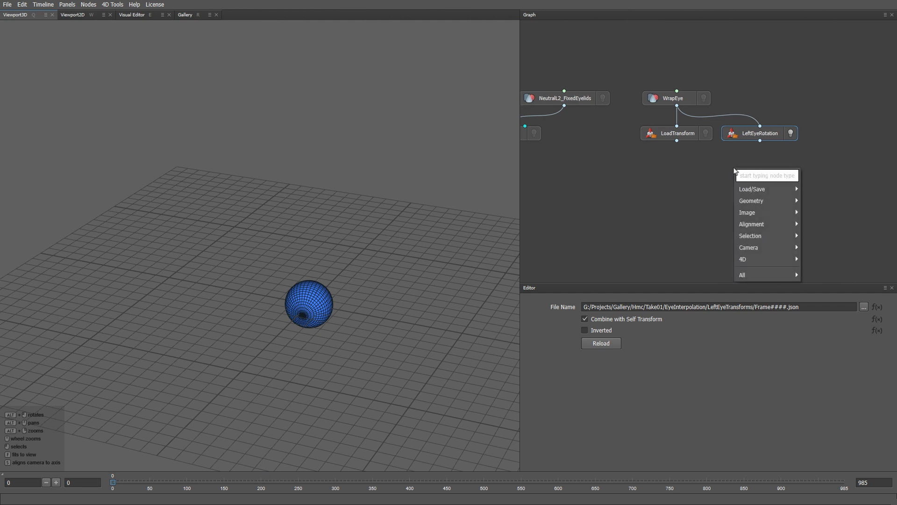
{"action": "type", "text": "copy"}
{"action": "key", "text": "Return"}
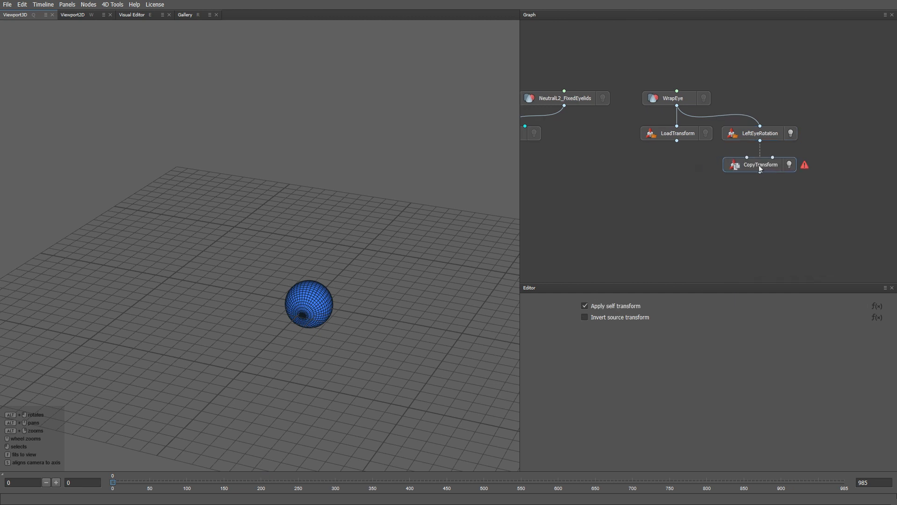
{"action": "left_click", "coordinate": [760, 166]}
{"action": "left_click_drag", "start_coordinate": [677, 140], "coordinate": [773, 159]}
{"action": "left_click", "coordinate": [790, 133]}
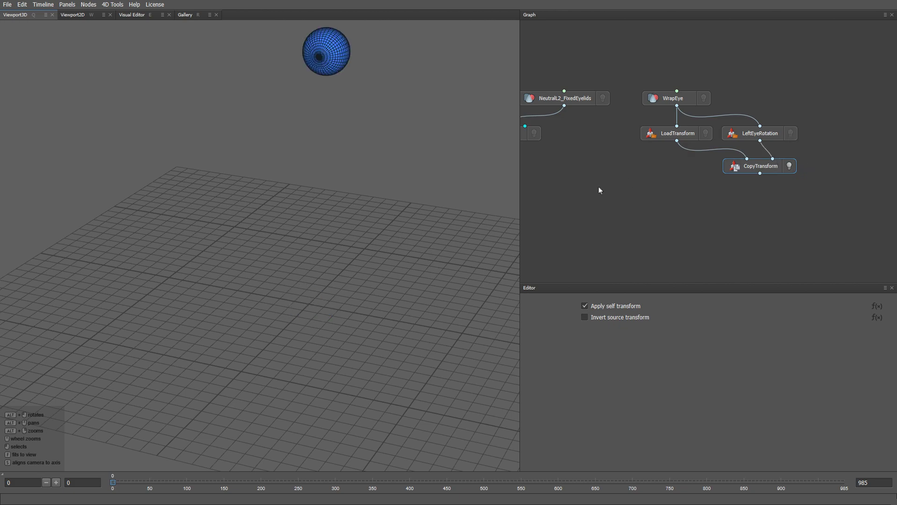
Show the LoadVertices head together with the CopyTransform eyeball and examine the eye area while scrubbing the timeline, ending at frame 0.
{"action": "middle_click_drag", "start_coordinate": [599, 189], "coordinate": [705, 185]}
{"action": "left_click", "coordinate": [533, 132]}
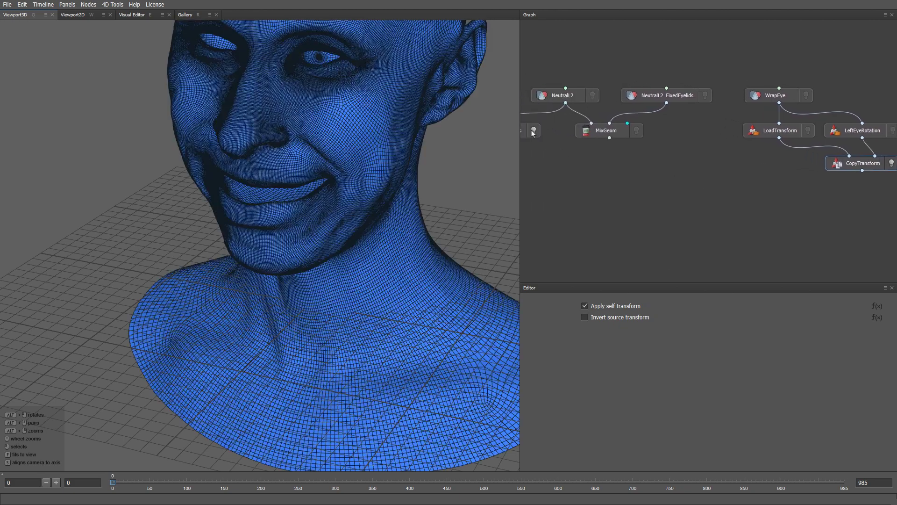
{"action": "left_click_drag", "start_coordinate": [394, 167], "coordinate": [358, 170], "text": "alt"}
{"action": "middle_click_drag", "start_coordinate": [358, 170], "coordinate": [317, 299], "text": "alt"}
{"action": "right_click_drag", "start_coordinate": [317, 298], "coordinate": [352, 329], "text": "alt"}
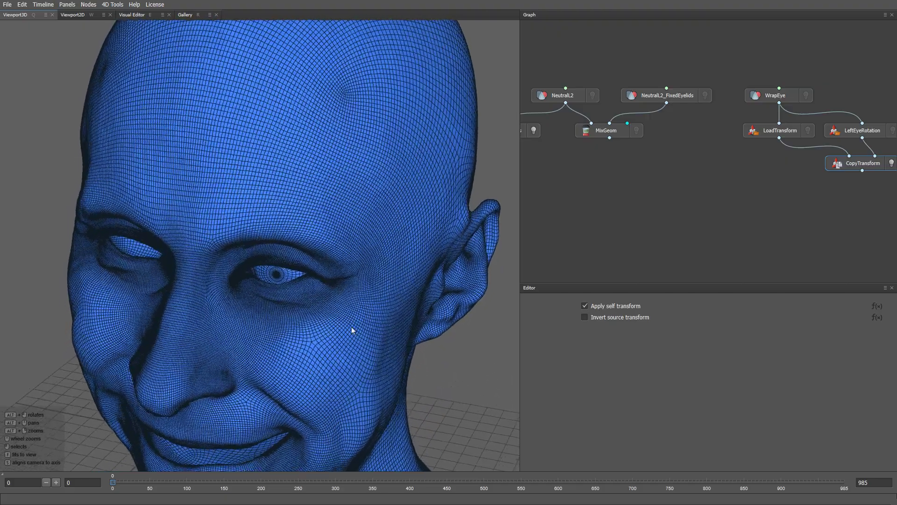
{"action": "left_click_drag", "start_coordinate": [352, 329], "coordinate": [394, 191], "text": "alt"}
{"action": "right_click_drag", "start_coordinate": [394, 192], "coordinate": [437, 157], "text": "alt"}
{"action": "middle_click_drag", "start_coordinate": [437, 157], "coordinate": [383, 267], "text": "alt"}
{"action": "right_click_drag", "start_coordinate": [384, 266], "coordinate": [393, 242], "text": "alt"}
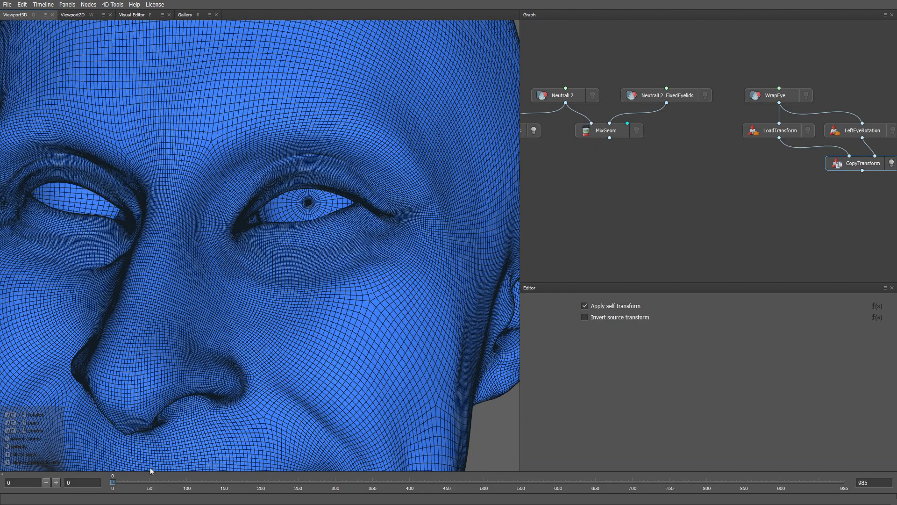
{"action": "mouse_move", "coordinate": [113, 482]}
{"action": "left_mouse_down"}
{"action": "mouse_move", "coordinate": [426, 490]}
{"action": "mouse_move", "coordinate": [111, 489]}
{"action": "left_mouse_up"}
Add a KeepDistance node below the LoadVertices node and connect LoadVertices to its first input.
{"action": "middle_click_drag", "start_coordinate": [565, 184], "coordinate": [627, 176]}
{"action": "key", "text": "Tab"}
{"action": "type", "text": "keep"}
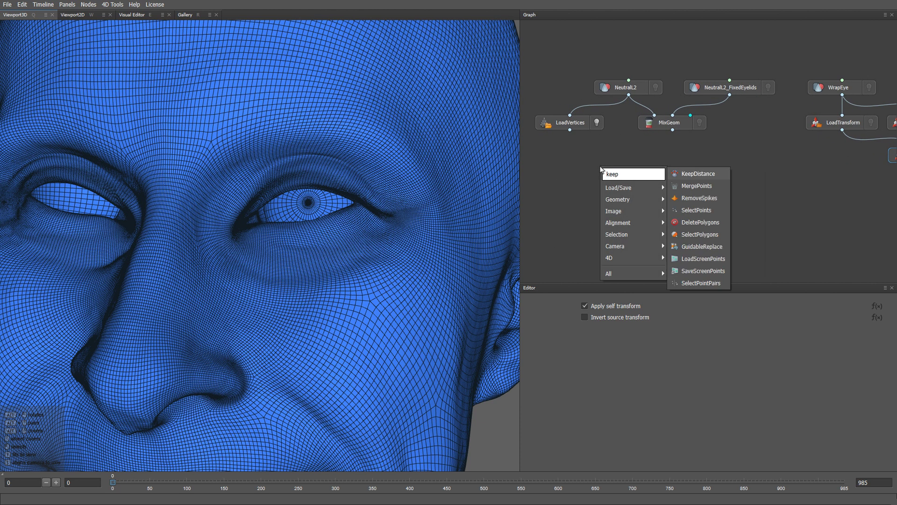
{"action": "key", "text": "Return"}
{"action": "left_click_drag", "start_coordinate": [601, 169], "coordinate": [571, 133]}
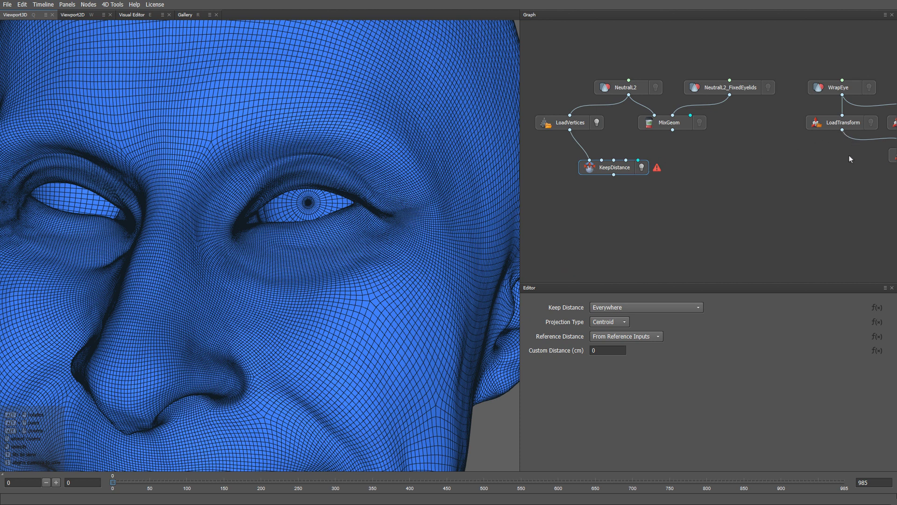
Connect CopyTransform, NeutralL2_FixedEyelids and LoadTransform to the second, third and fourth inputs of KeepDistance.
{"action": "middle_click_drag", "start_coordinate": [860, 157], "coordinate": [819, 138]}
{"action": "left_click_drag", "start_coordinate": [884, 144], "coordinate": [566, 149]}
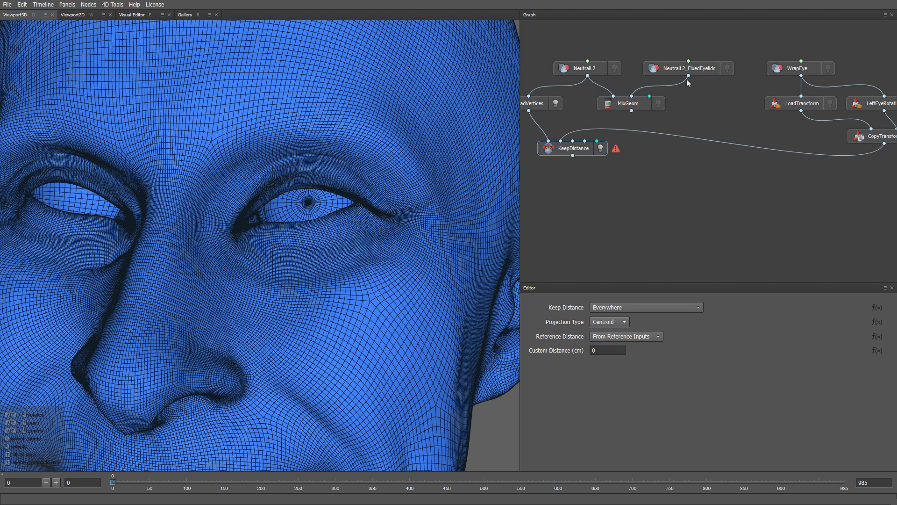
{"action": "left_click_drag", "start_coordinate": [689, 76], "coordinate": [578, 150]}
{"action": "left_click_drag", "start_coordinate": [801, 111], "coordinate": [585, 141]}
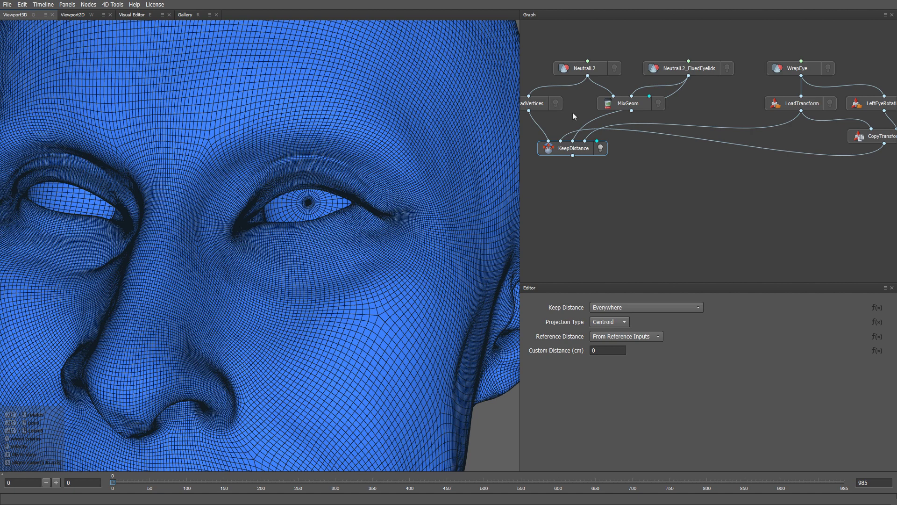
Move MixGeom below KeepDistance, feed it LoadVertices and KeepDistance, and display only its result.
{"action": "middle_click_drag", "start_coordinate": [570, 175], "coordinate": [617, 188]}
{"action": "left_click_drag", "start_coordinate": [680, 119], "coordinate": [624, 199]}
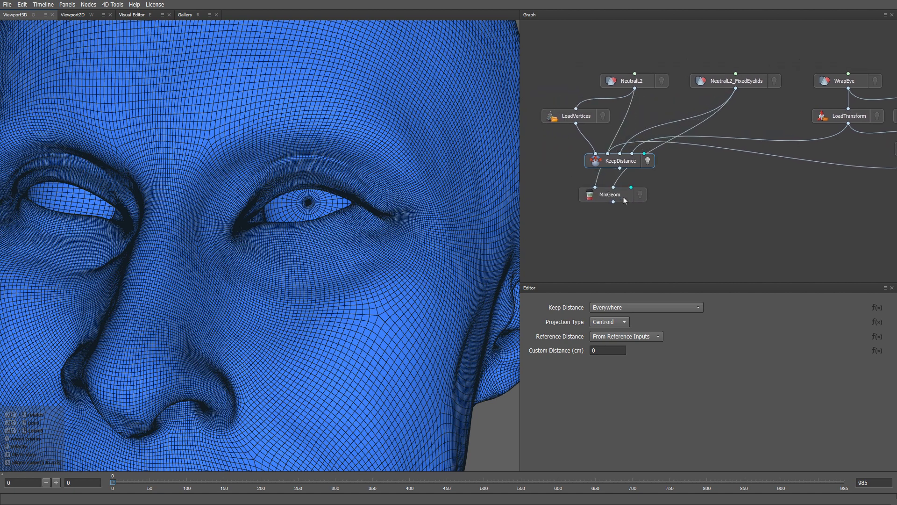
{"action": "left_click_drag", "start_coordinate": [576, 124], "coordinate": [613, 188]}
{"action": "left_click", "coordinate": [639, 195]}
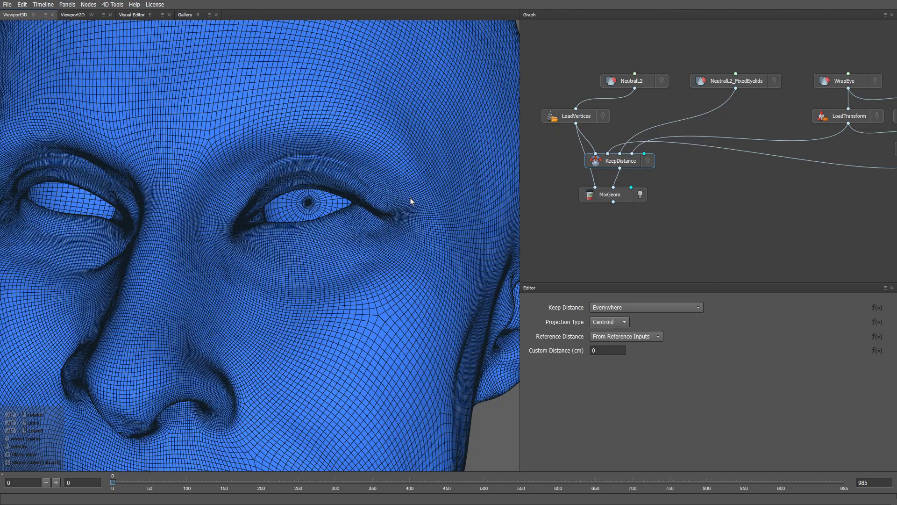
Compare the original and corrected eyelids by varying MixGeom's Blend between 0 and 1, ending at 1.
{"action": "scroll", "coordinate": [421, 236], "scroll_direction": "up", "scroll_amount": 6}
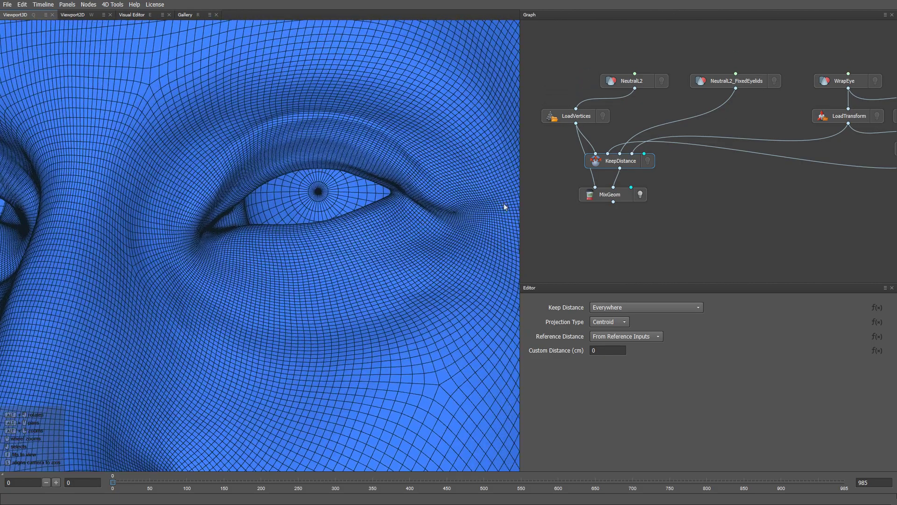
{"action": "left_click", "coordinate": [596, 201]}
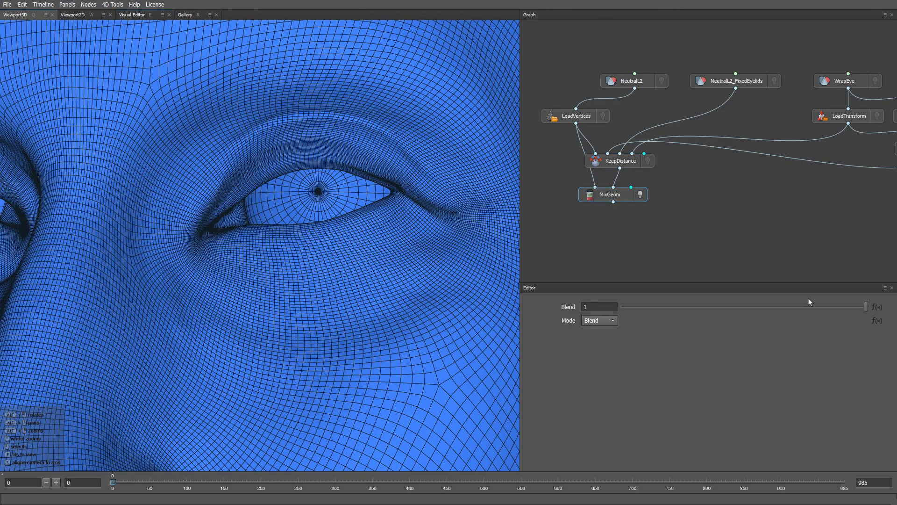
{"action": "left_click_drag", "start_coordinate": [865, 307], "coordinate": [589, 333]}
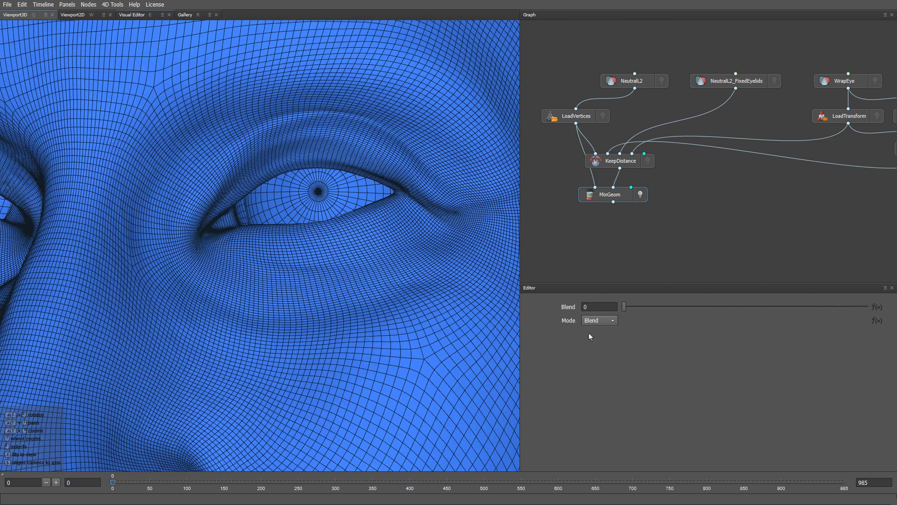
{"action": "left_click_drag", "start_coordinate": [625, 307], "coordinate": [866, 307]}
Display NeutralL2_FixedEyelids with the LoadTransform eyeball and examine the neutral eyelid contact up close.
{"action": "middle_click_drag", "start_coordinate": [794, 226], "coordinate": [744, 217]}
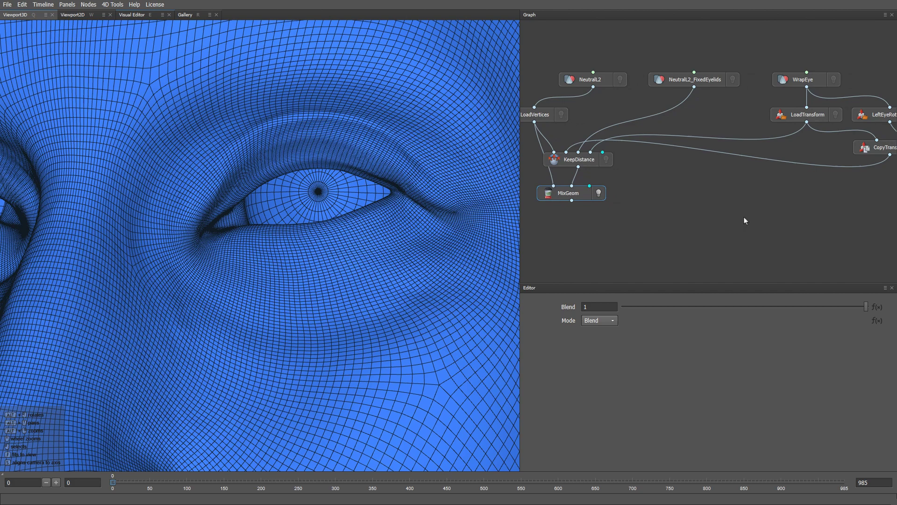
{"action": "left_click", "coordinate": [733, 80]}
{"action": "left_click", "coordinate": [835, 116]}
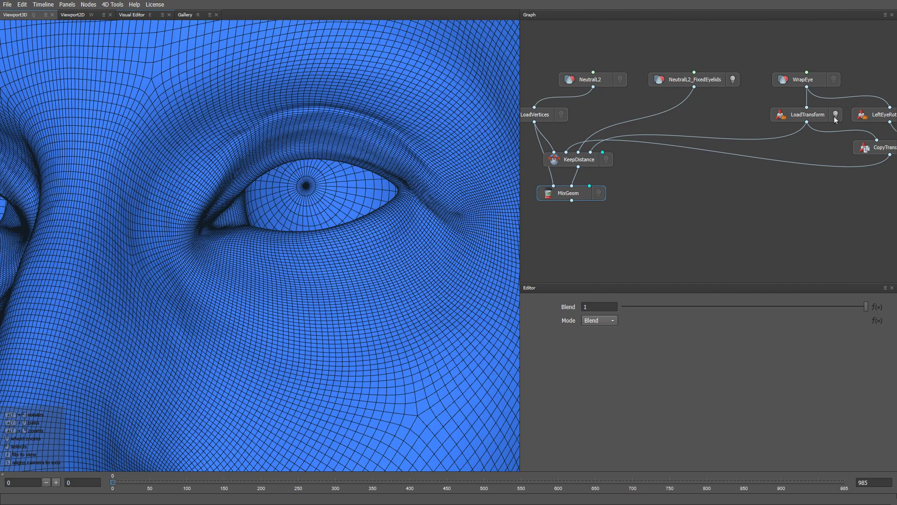
{"action": "scroll", "coordinate": [365, 203], "scroll_direction": "up", "scroll_amount": 3}
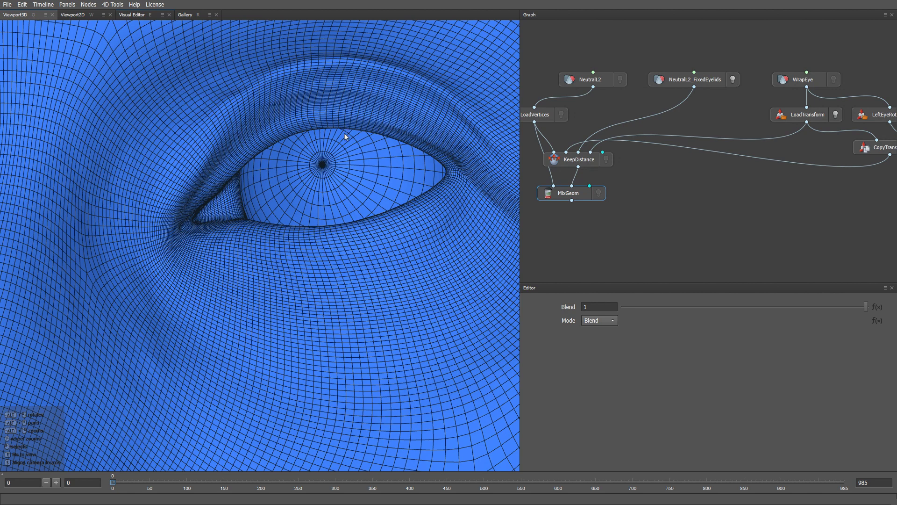
Display the MixGeom head with the CopyTransform eyeball and inspect how the eyelids fit around the eye.
{"action": "left_click", "coordinate": [598, 193]}
{"action": "middle_click_drag", "start_coordinate": [706, 198], "coordinate": [648, 200]}
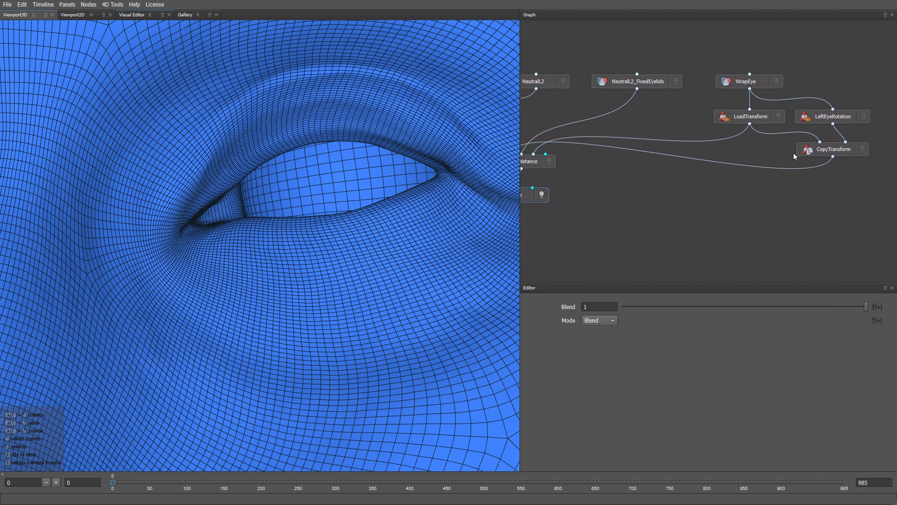
{"action": "left_click", "coordinate": [864, 149]}
{"action": "left_click_drag", "start_coordinate": [354, 181], "coordinate": [352, 170], "text": "alt"}
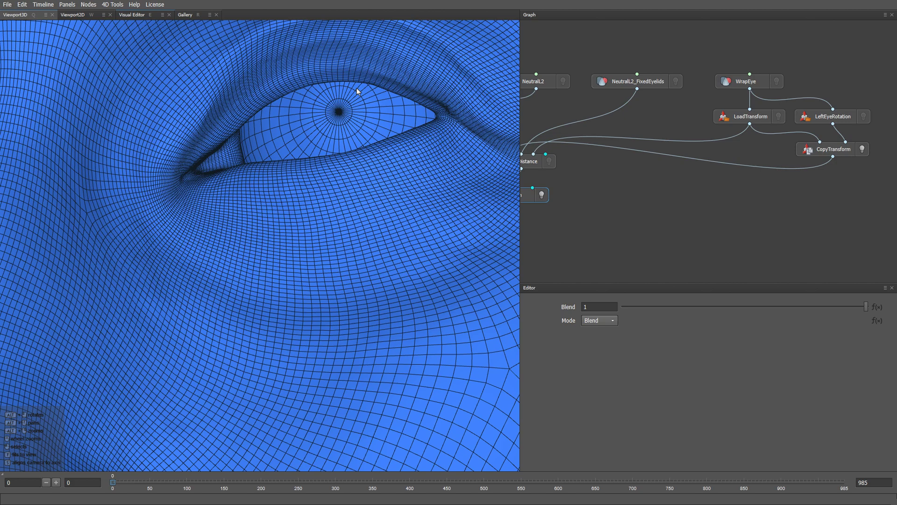
{"action": "middle_click_drag", "start_coordinate": [418, 198], "coordinate": [361, 279], "text": "alt"}
Go to frame 149 and compare the eyelid fit with MixGeom's Blend at 0 and 1, ending at 1.
{"action": "left_click", "coordinate": [223, 482]}
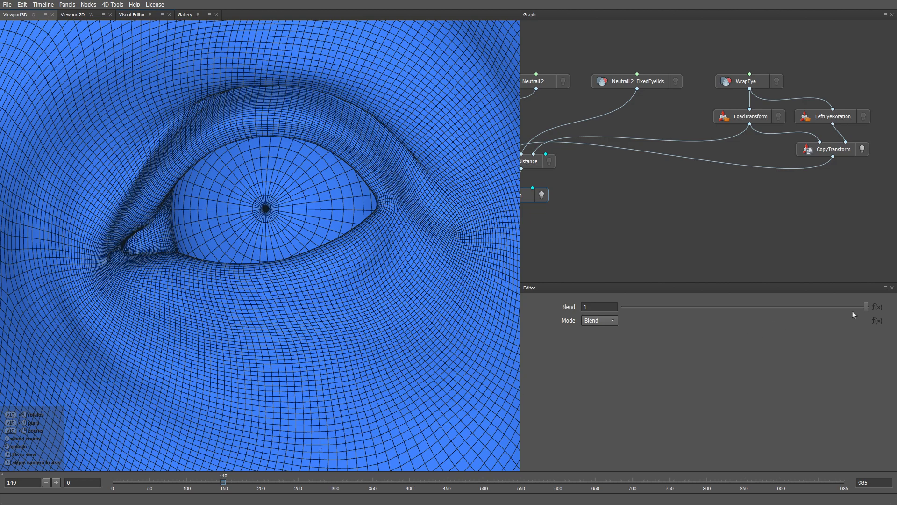
{"action": "left_click_drag", "start_coordinate": [867, 307], "coordinate": [554, 346]}
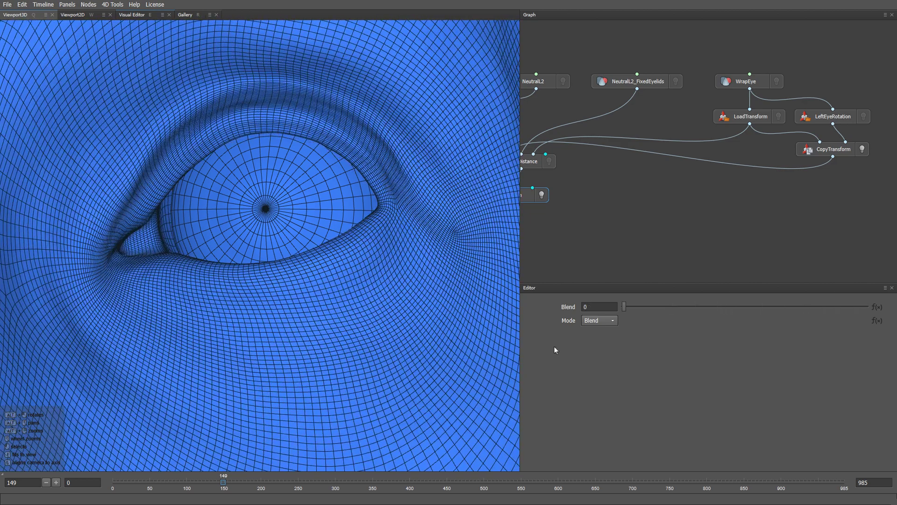
{"action": "left_click_drag", "start_coordinate": [697, 345], "coordinate": [883, 301]}
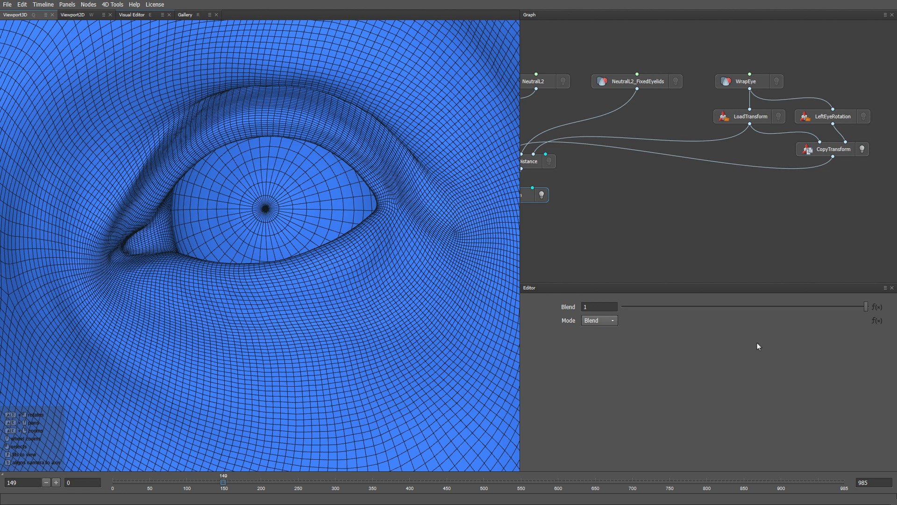
Add a SelectPolygons node fed by NeutralL2_FixedEyelids and open its polygon selection for editing.
{"action": "middle_click_drag", "start_coordinate": [644, 217], "coordinate": [696, 251]}
{"action": "key", "text": "Tab"}
{"action": "type", "text": "po"}
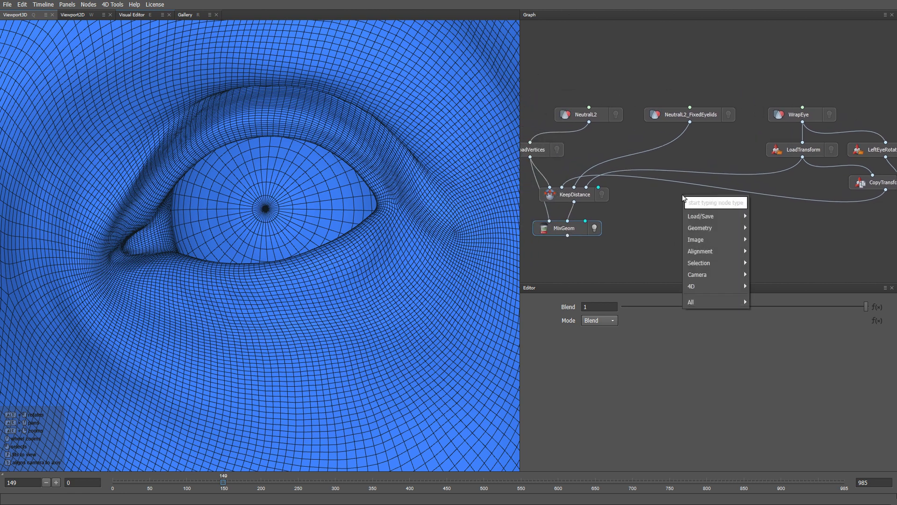
{"action": "type", "text": "ly"}
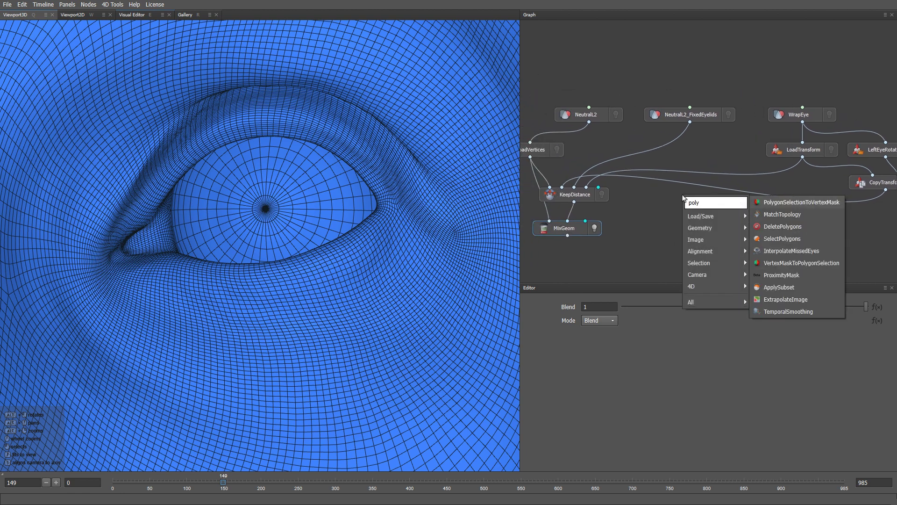
{"action": "key", "text": "Down"}
{"action": "key", "text": "Down"}
{"action": "key", "text": "Down"}
{"action": "key", "text": "Return"}
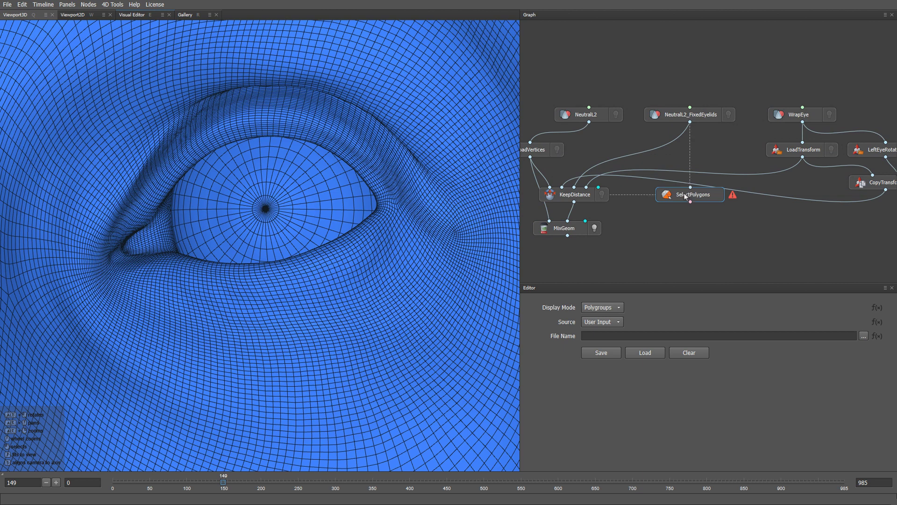
{"action": "left_click", "coordinate": [684, 193]}
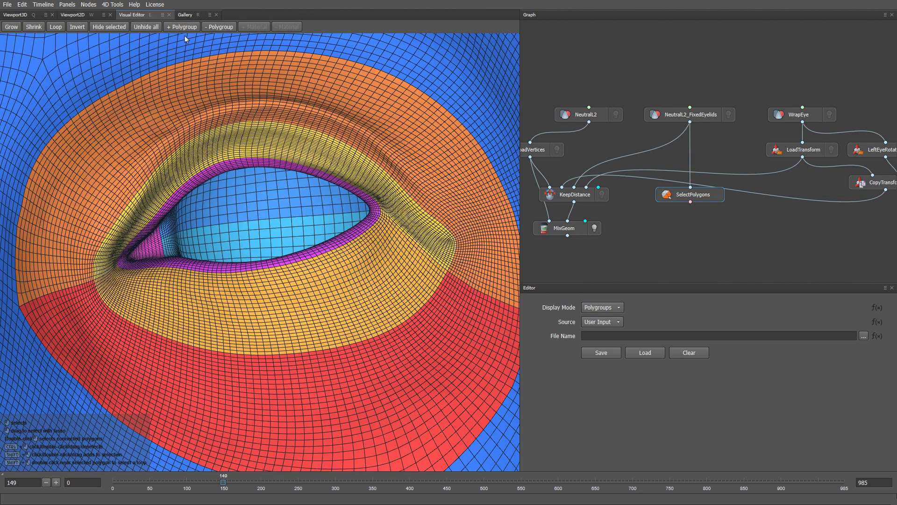
Add the EyeSocketBottom, EyeSocketTop, EyelidInnerBottom, EyelidInnerTop and Caruncle polygroups to the polygon selection.
{"action": "left_click", "coordinate": [182, 28]}
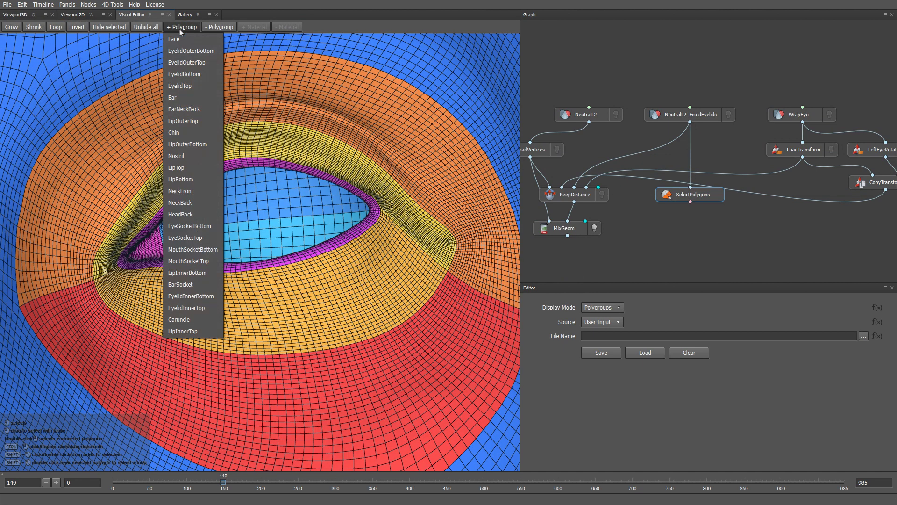
{"action": "left_click", "coordinate": [190, 225]}
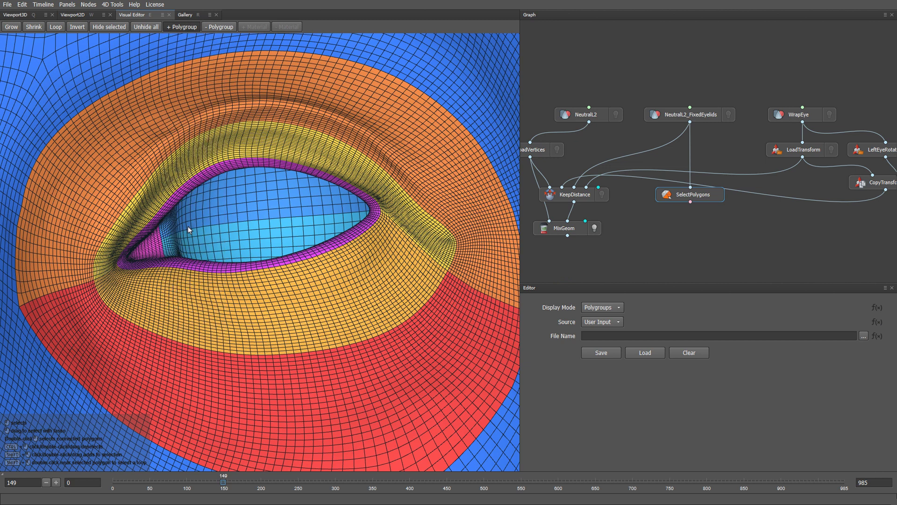
{"action": "left_click", "coordinate": [187, 28]}
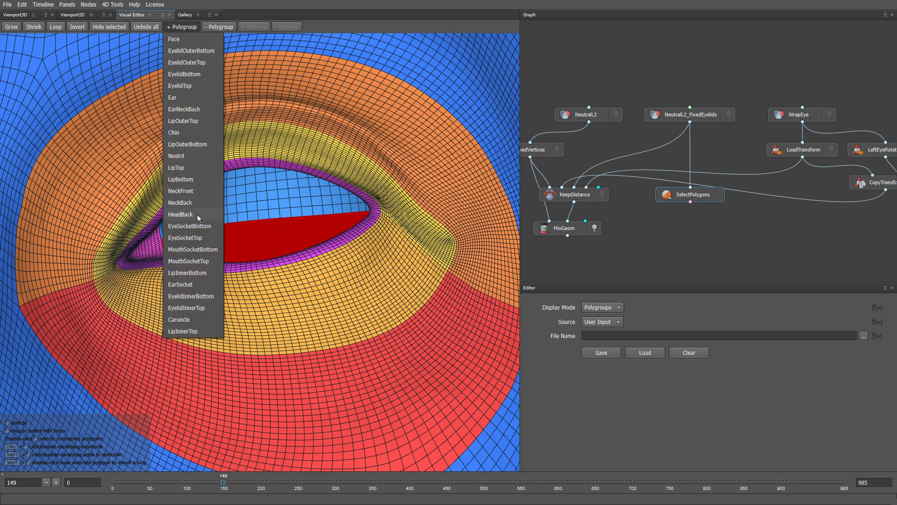
{"action": "left_click", "coordinate": [193, 245]}
{"action": "left_click", "coordinate": [188, 28]}
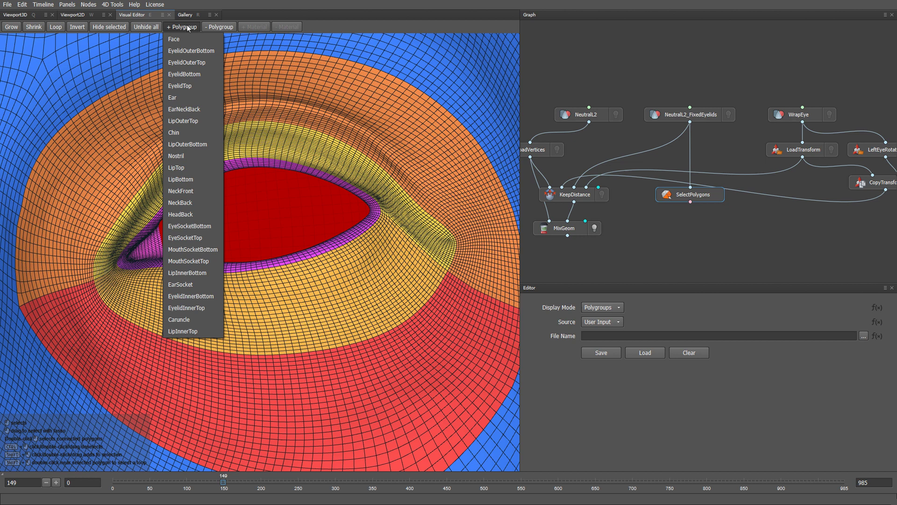
{"action": "left_click", "coordinate": [192, 296]}
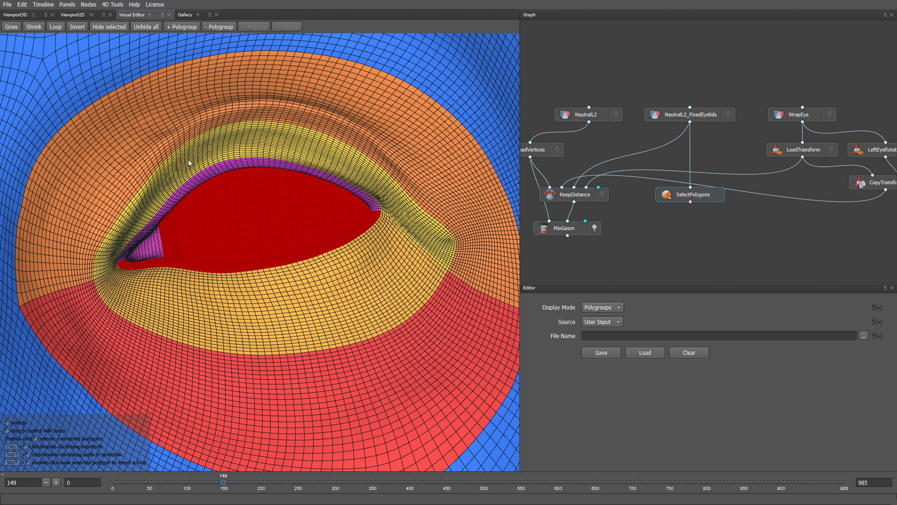
{"action": "left_click", "coordinate": [182, 28]}
{"action": "left_click", "coordinate": [201, 308]}
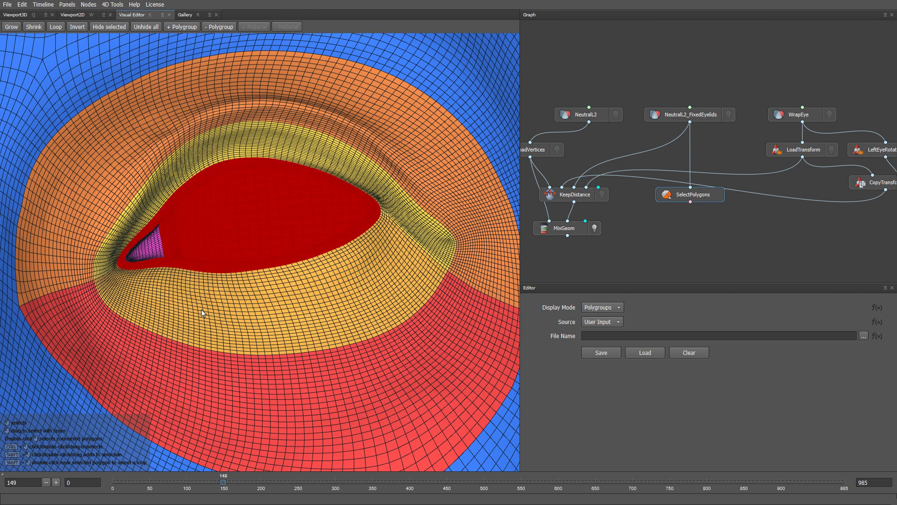
{"action": "left_click", "coordinate": [188, 29]}
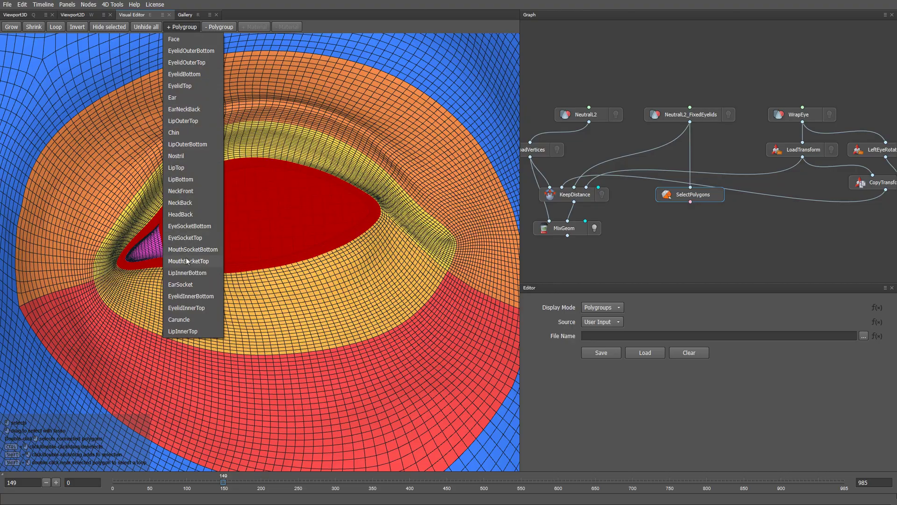
{"action": "left_click", "coordinate": [189, 320]}
Deselect all polygons around the head's right eye, keeping only the left eye region selected.
{"action": "scroll", "coordinate": [251, 366], "scroll_direction": "down", "scroll_amount": 2}
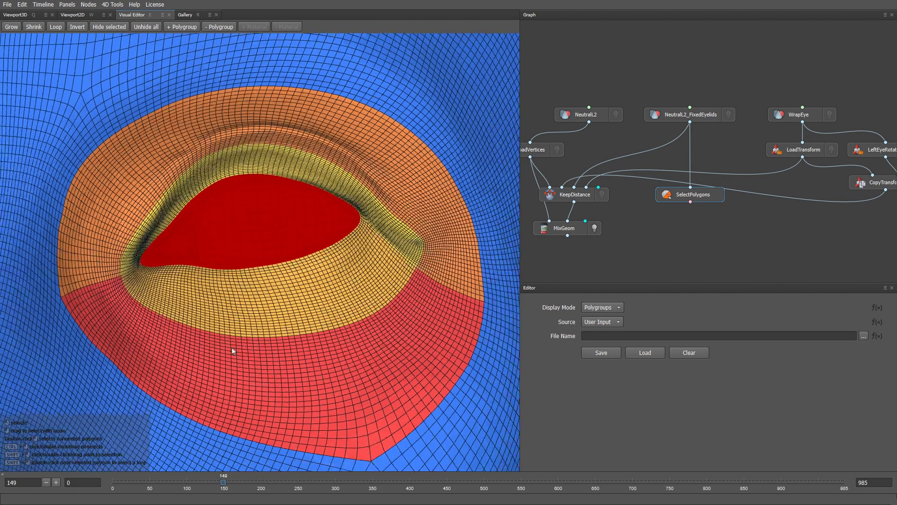
{"action": "scroll", "coordinate": [232, 350], "scroll_direction": "down", "scroll_amount": 5}
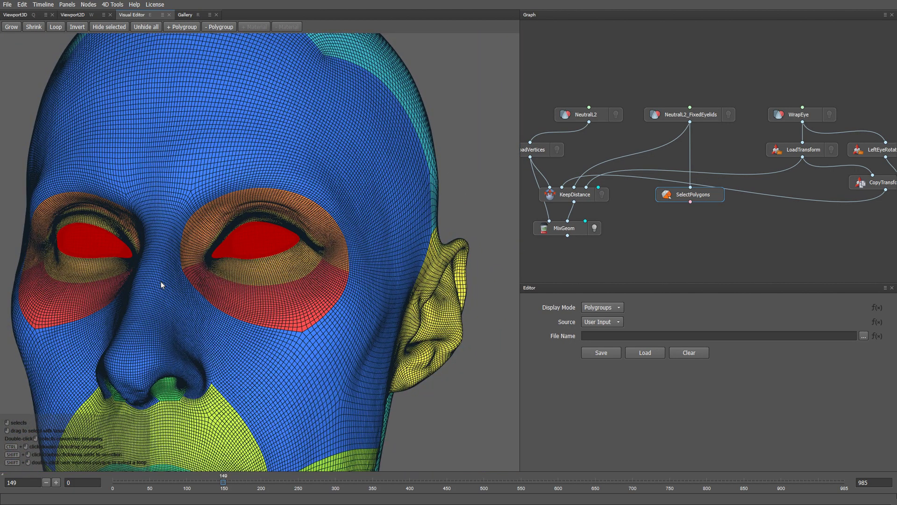
{"action": "mouse_move", "coordinate": [15, 147]}
{"action": "left_mouse_down", "text": "ctrl"}
{"action": "mouse_move", "coordinate": [51, 144]}
{"action": "mouse_move", "coordinate": [183, 232]}
{"action": "mouse_move", "coordinate": [94, 340]}
{"action": "mouse_move", "coordinate": [7, 307]}
{"action": "left_mouse_up", "text": "ctrl"}
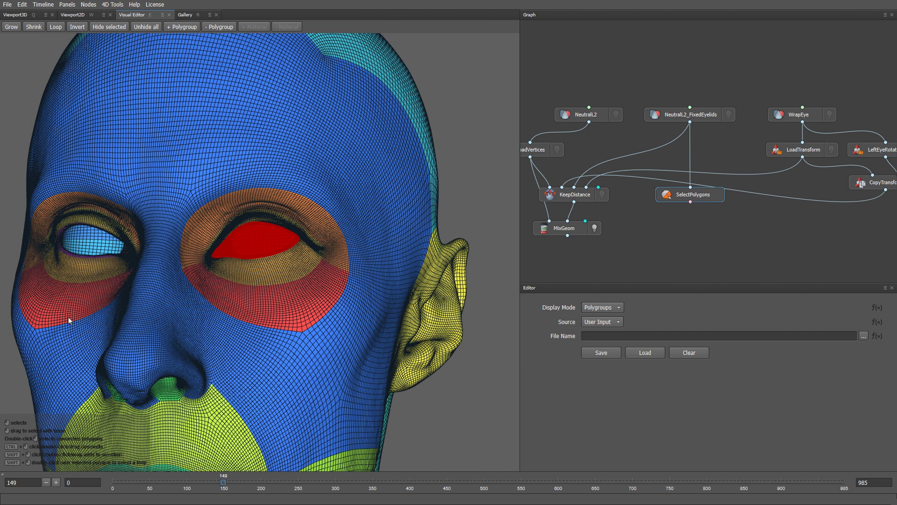
Add a PolygonSelectionToVertexMask node and feed it NeutralL2_FixedEyelids and the SelectPolygons selection.
{"action": "middle_click_drag", "start_coordinate": [699, 233], "coordinate": [707, 214]}
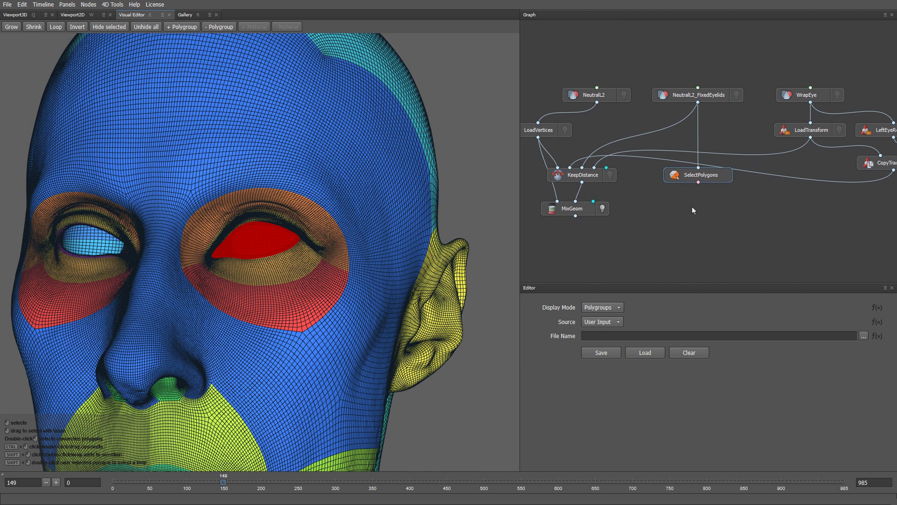
{"action": "right_click", "coordinate": [692, 207]}
{"action": "type", "text": "polygon"}
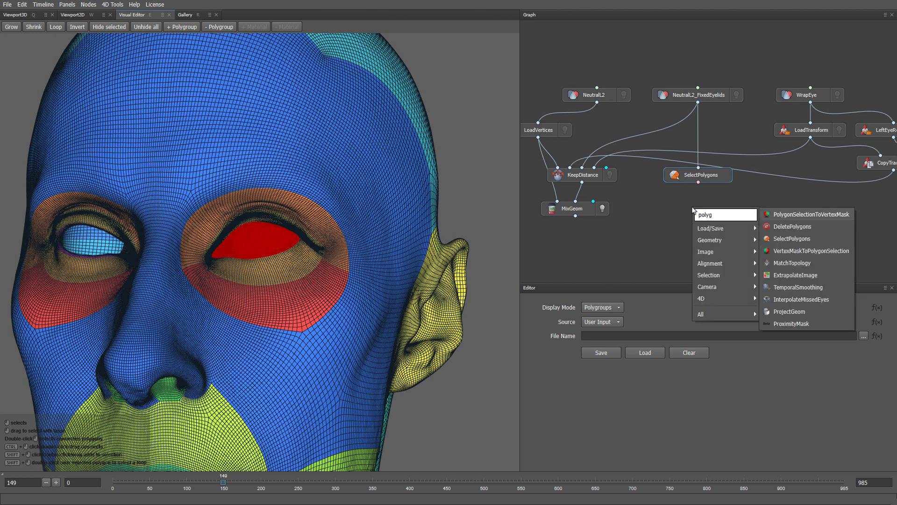
{"action": "key", "text": "Return"}
{"action": "left_click_drag", "start_coordinate": [693, 207], "coordinate": [699, 208]}
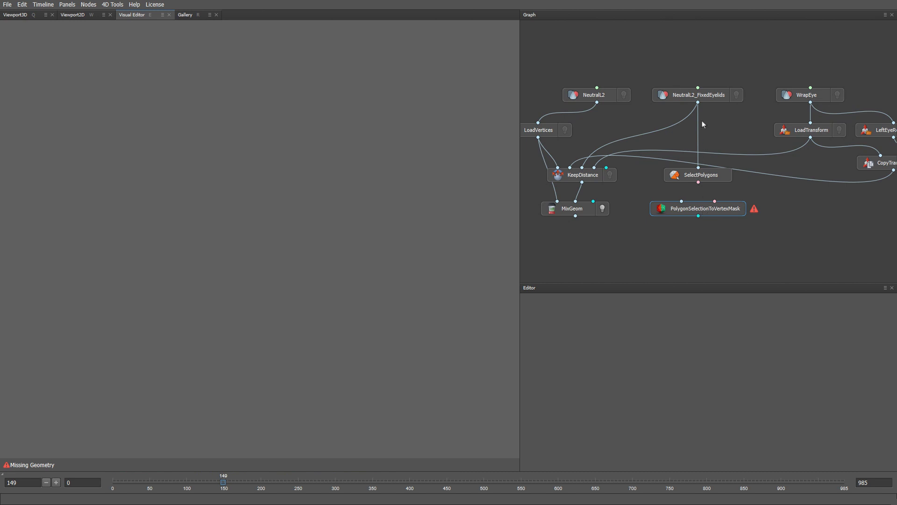
{"action": "left_click_drag", "start_coordinate": [698, 103], "coordinate": [715, 201]}
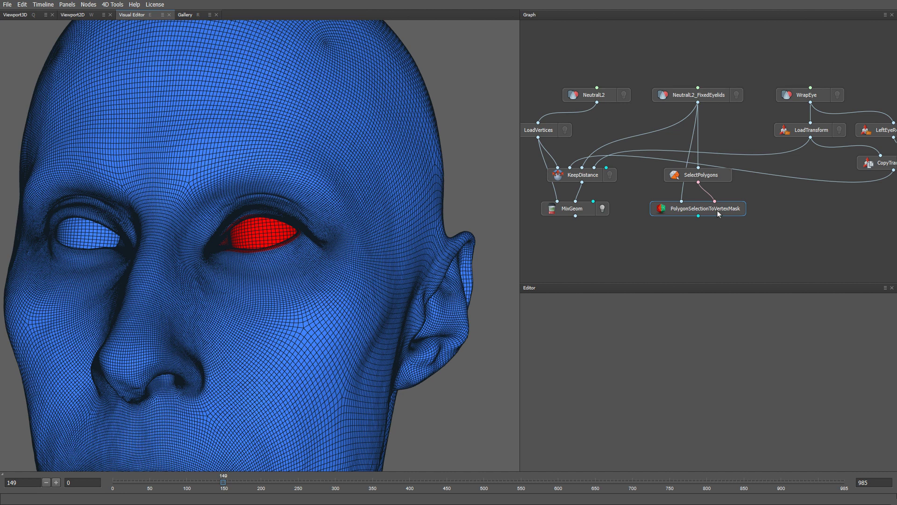
Add a ModifyVertexMask node fed by the PolygonSelectionToVertexMask mask and the NeutralL2_FixedEyelids geometry.
{"action": "middle_click_drag", "start_coordinate": [691, 230], "coordinate": [692, 208]}
{"action": "key", "text": "Tab"}
{"action": "type", "text": "modify"}
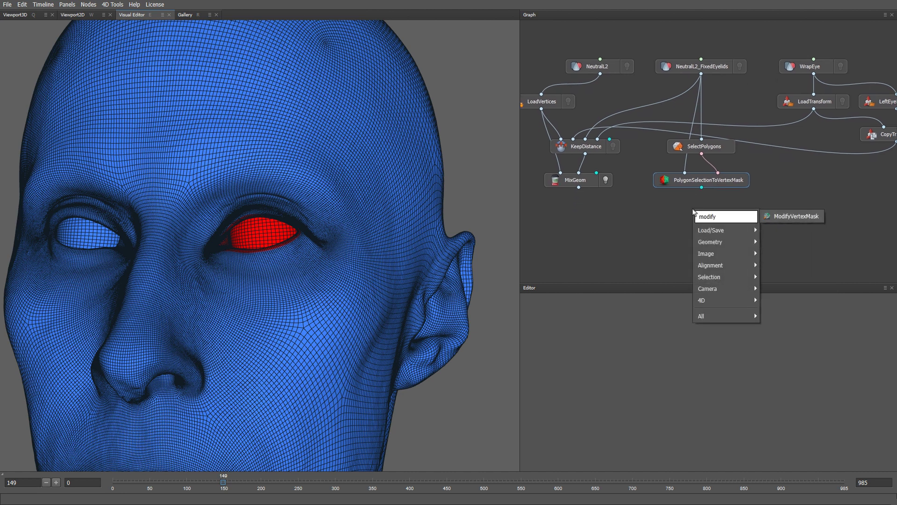
{"action": "key", "text": "Return"}
{"action": "mouse_move", "coordinate": [694, 212]}
{"action": "left_mouse_down"}
{"action": "mouse_move", "coordinate": [710, 211]}
{"action": "mouse_move", "coordinate": [689, 204]}
{"action": "left_mouse_up"}
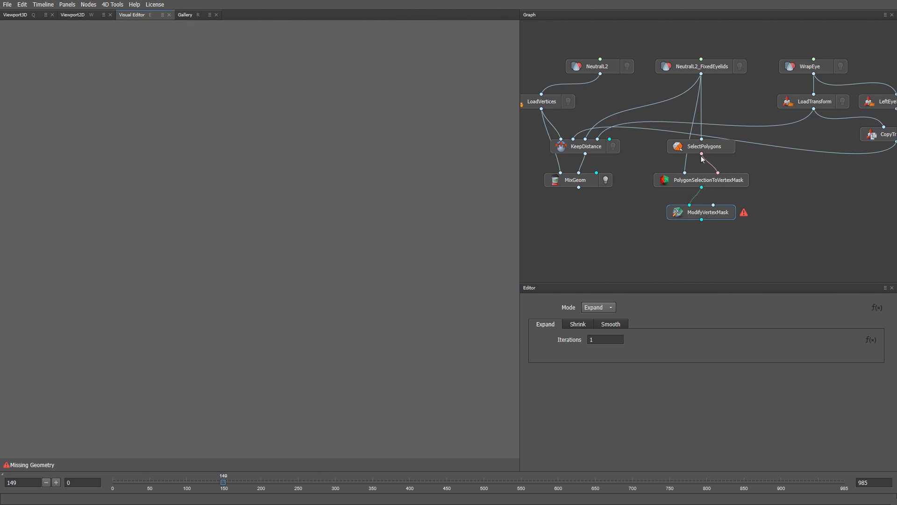
{"action": "left_click_drag", "start_coordinate": [701, 73], "coordinate": [712, 215]}
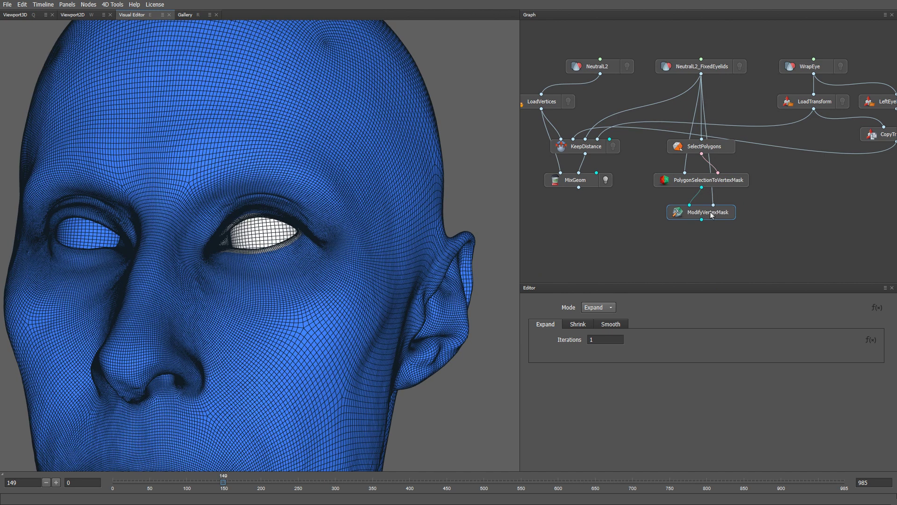
Switch ModifyVertexMask to Smooth mode and set the smoothing radius to 15.
{"action": "left_click", "coordinate": [600, 307]}
{"action": "left_click", "coordinate": [601, 338]}
{"action": "left_click", "coordinate": [612, 324]}
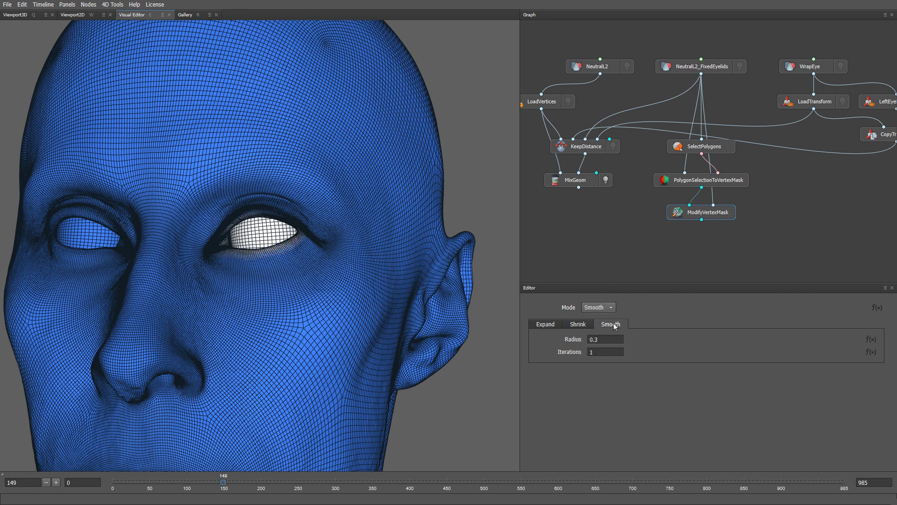
{"action": "left_click", "coordinate": [595, 341]}
{"action": "type", "text": "15"}
{"action": "key", "text": "Return"}
Move KeepDistance and MixGeom below the mask nodes and connect ModifyVertexMask to KeepDistance's Deformable Vertex Mask input.
{"action": "left_click_drag", "start_coordinate": [629, 201], "coordinate": [577, 252]}
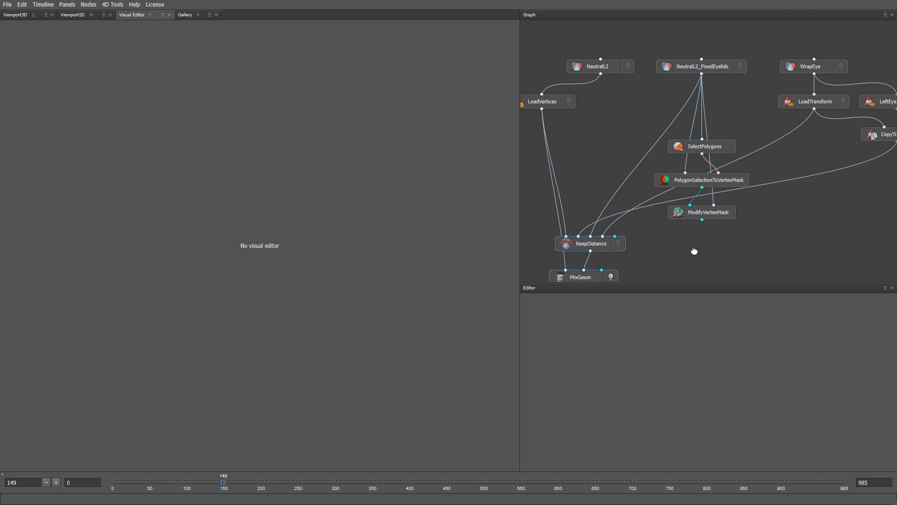
{"action": "middle_click_drag", "start_coordinate": [694, 250], "coordinate": [708, 236]}
{"action": "left_click_drag", "start_coordinate": [716, 207], "coordinate": [629, 223]}
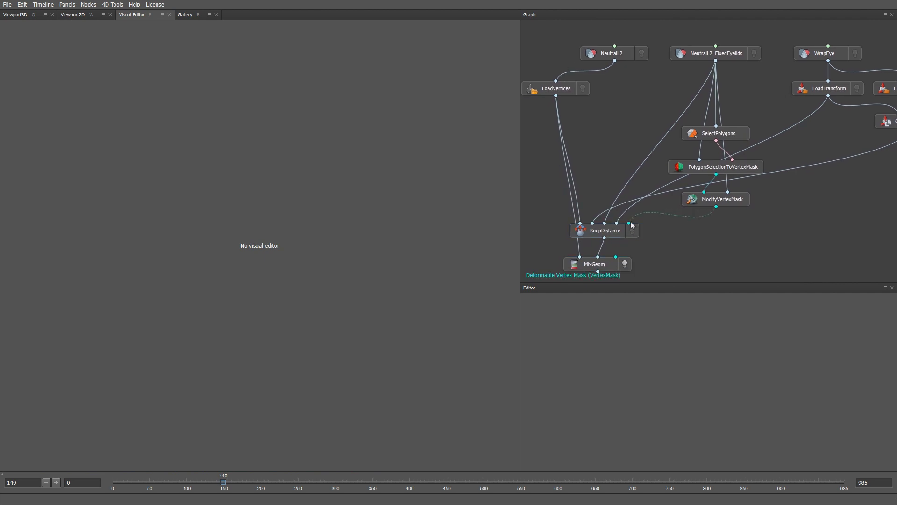
Display the masked result in 3D and compare it with the original by varying MixGeom's Blend, ending at 1.
{"action": "key", "text": "q"}
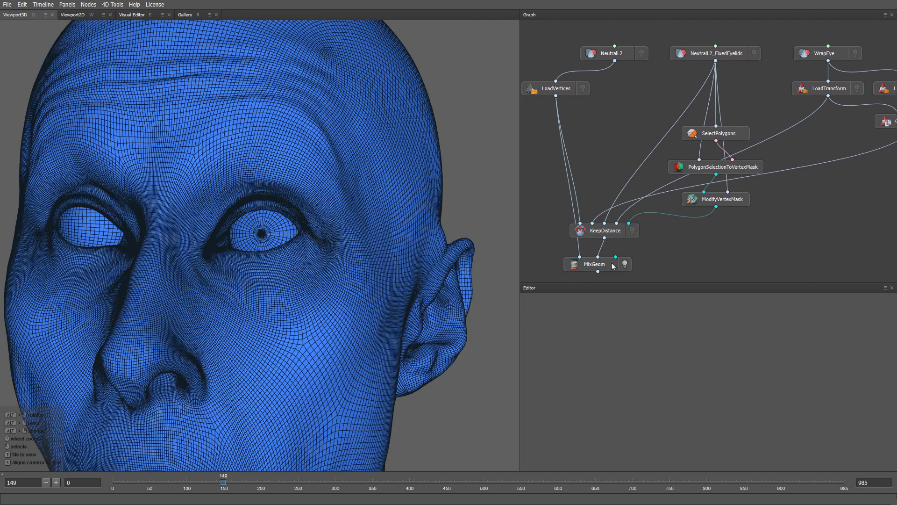
{"action": "left_click", "coordinate": [613, 266]}
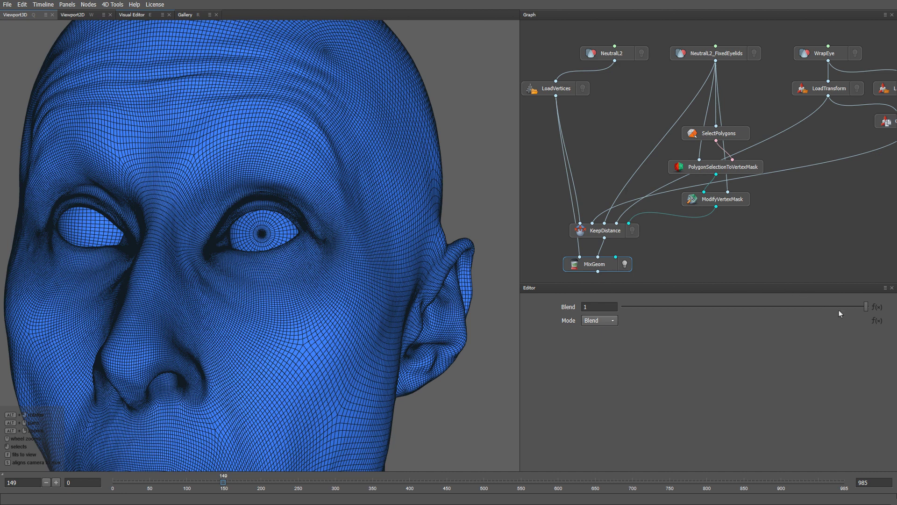
{"action": "mouse_move", "coordinate": [866, 307]}
{"action": "left_mouse_down"}
{"action": "mouse_move", "coordinate": [650, 307]}
{"action": "mouse_move", "coordinate": [868, 306]}
{"action": "mouse_move", "coordinate": [556, 322]}
{"action": "mouse_move", "coordinate": [705, 307]}
{"action": "mouse_move", "coordinate": [867, 306]}
{"action": "mouse_move", "coordinate": [624, 307]}
{"action": "mouse_move", "coordinate": [865, 307]}
{"action": "left_mouse_up"}
Duplicate the LoadTransform, LeftEyeRotation and CopyTransform nodes and place the copies beside the originals.
{"action": "middle_click_drag", "start_coordinate": [820, 229], "coordinate": [648, 247]}
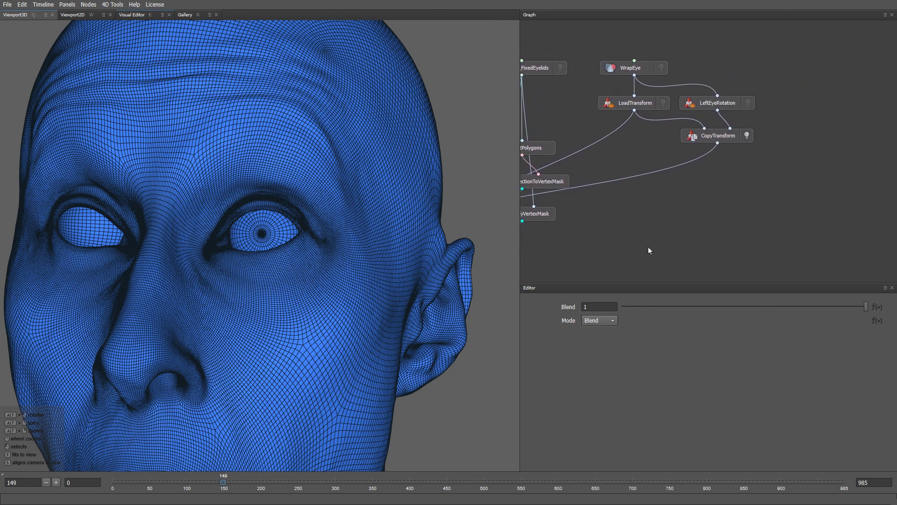
{"action": "left_click_drag", "start_coordinate": [622, 103], "coordinate": [753, 160]}
{"action": "key", "text": "ctrl+d"}
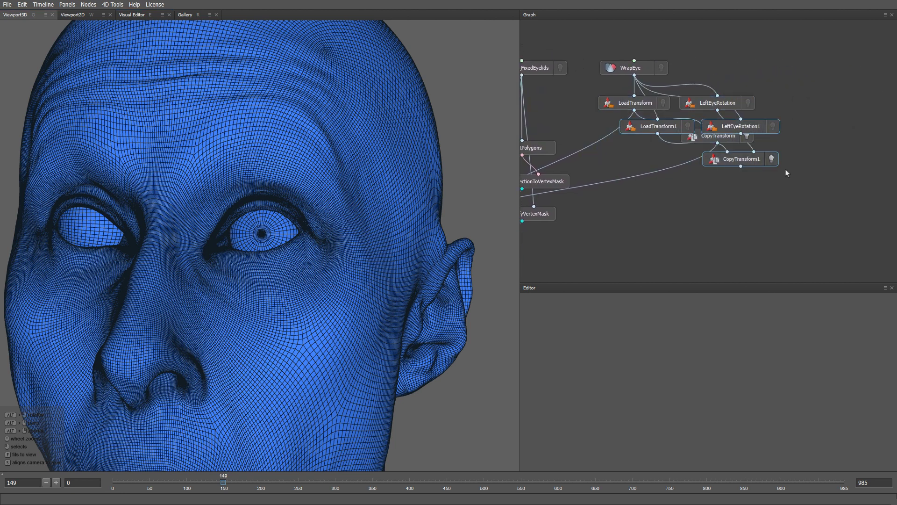
{"action": "left_click_drag", "start_coordinate": [665, 127], "coordinate": [813, 104]}
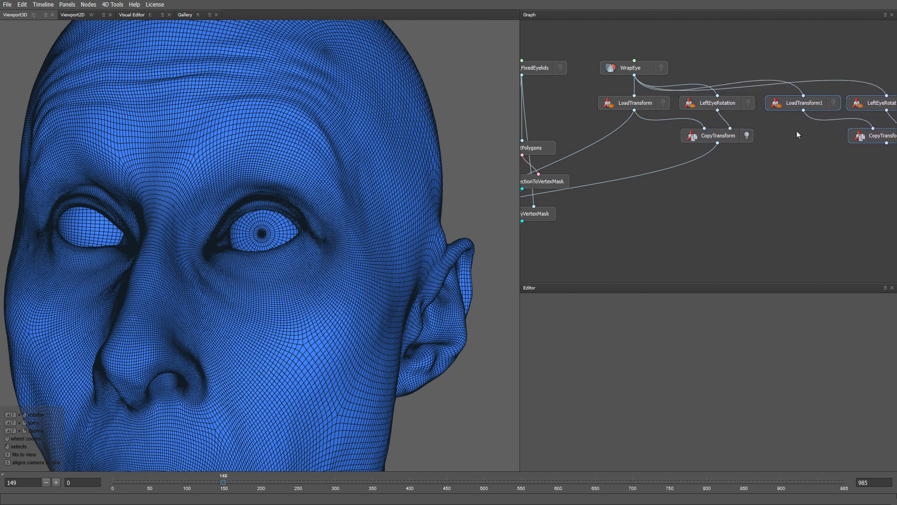
Change LoadTransform1's file from the left eye to RightEyeTransform.json in the same Eyes folder.
{"action": "middle_click_drag", "start_coordinate": [797, 130], "coordinate": [695, 163]}
{"action": "left_click", "coordinate": [698, 133]}
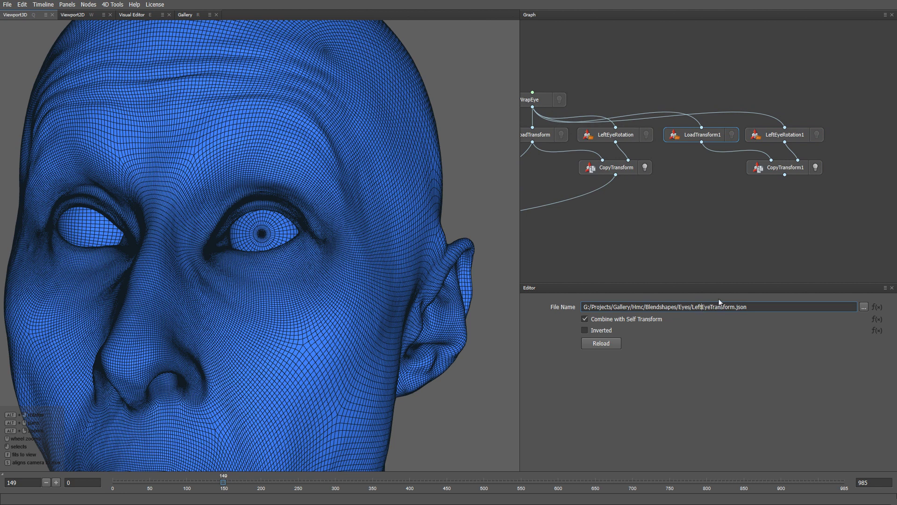
{"action": "key", "text": "BackSpace"}
{"action": "key", "text": "BackSpace"}
{"action": "key", "text": "BackSpace"}
{"action": "key", "text": "BackSpace"}
{"action": "type", "text": "Right"}
Point LeftEyeRotation1's file path to the frame sequence in the RightEyeTransforms folder.
{"action": "left_click", "coordinate": [778, 135]}
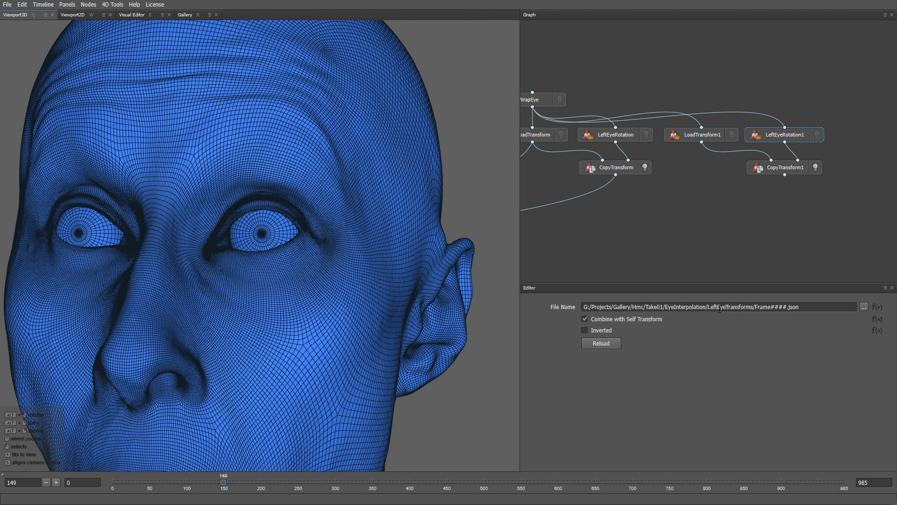
{"action": "key", "text": "BackSpace"}
{"action": "key", "text": "BackSpace"}
{"action": "type", "text": "Right"}
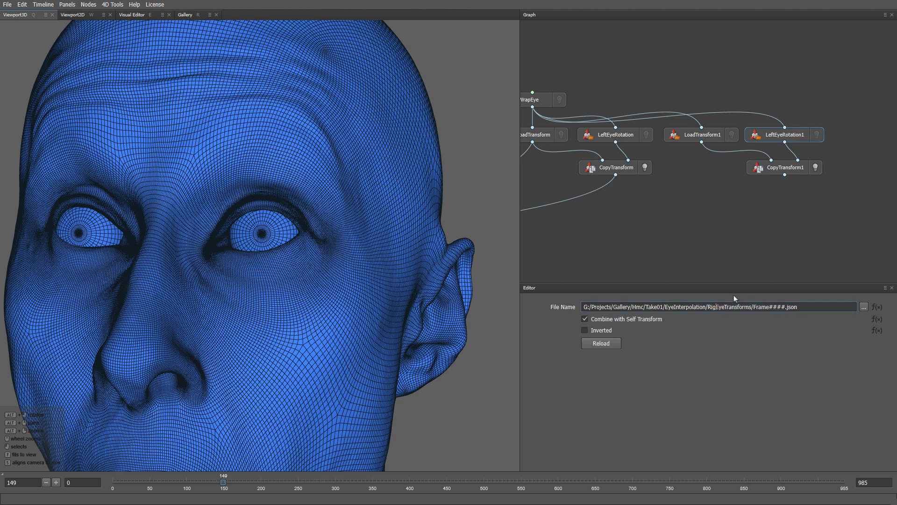
Duplicate SelectPolygons, PolygonSelectionToVertexMask and ModifyVertexMask, and place the copies beside the originals.
{"action": "middle_click_drag", "start_coordinate": [573, 235], "coordinate": [836, 183]}
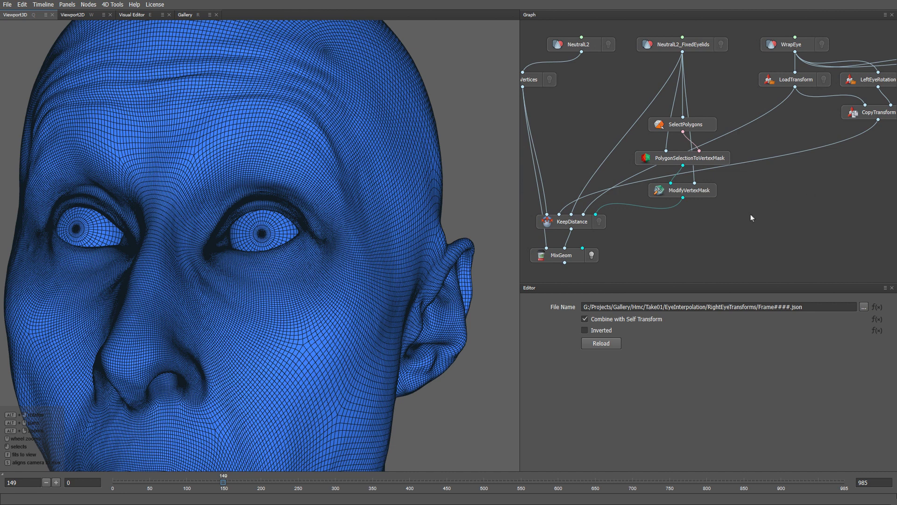
{"action": "left_click_drag", "start_coordinate": [744, 218], "coordinate": [649, 109]}
{"action": "key", "text": "ctrl+c"}
{"action": "key", "text": "ctrl+v"}
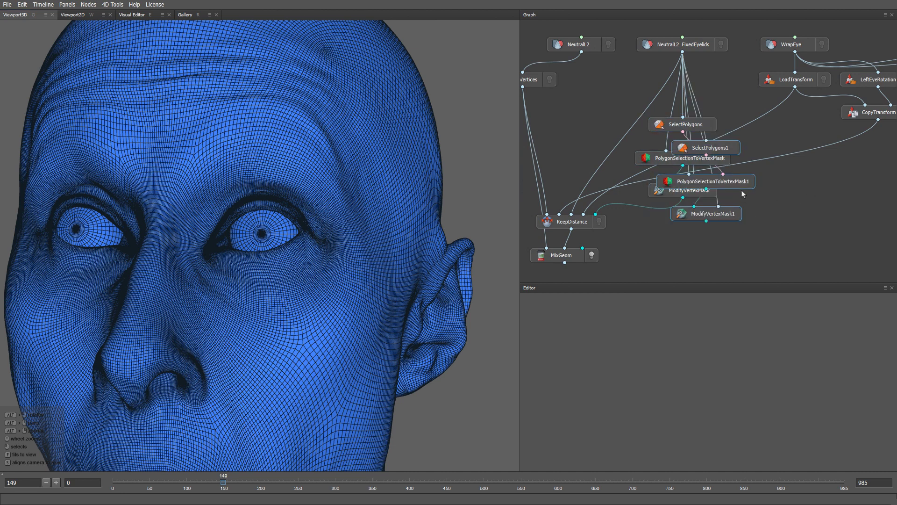
{"action": "left_click_drag", "start_coordinate": [742, 190], "coordinate": [825, 166]}
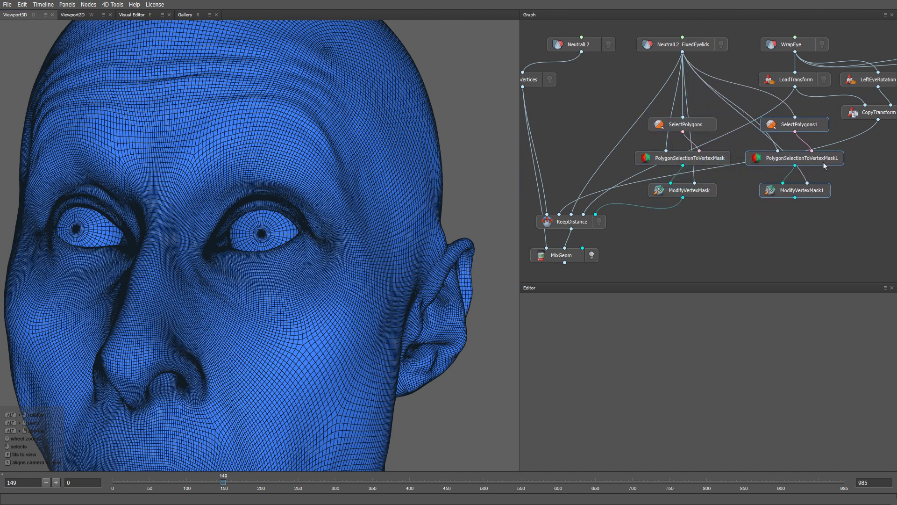
Add the EyeSocketBottom and EyeSocketTop polygroups to the polygon selection of SelectPolygons1.
{"action": "left_click", "coordinate": [780, 123]}
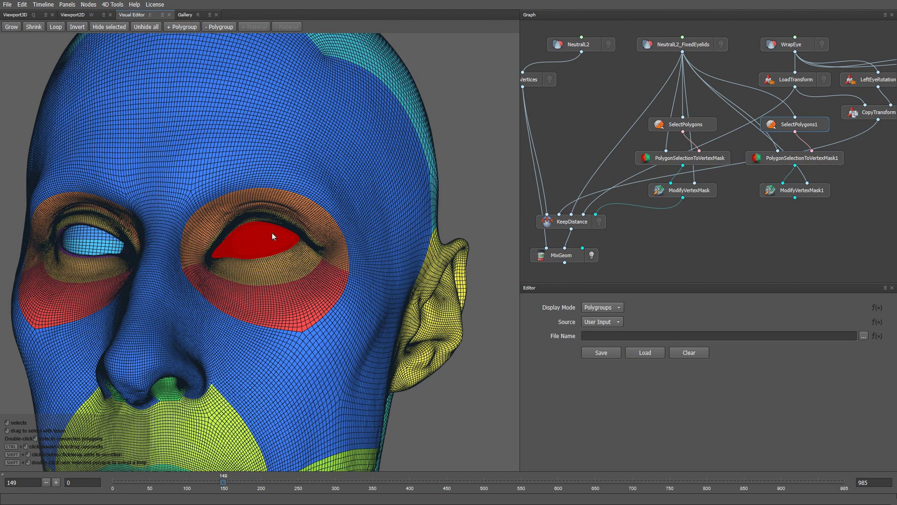
{"action": "left_click", "coordinate": [180, 27]}
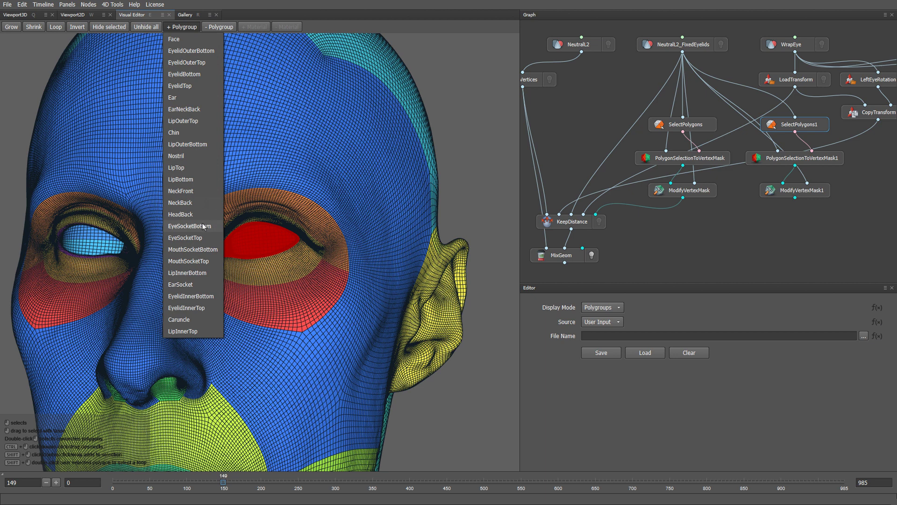
{"action": "left_click", "coordinate": [188, 226]}
{"action": "left_click", "coordinate": [182, 28]}
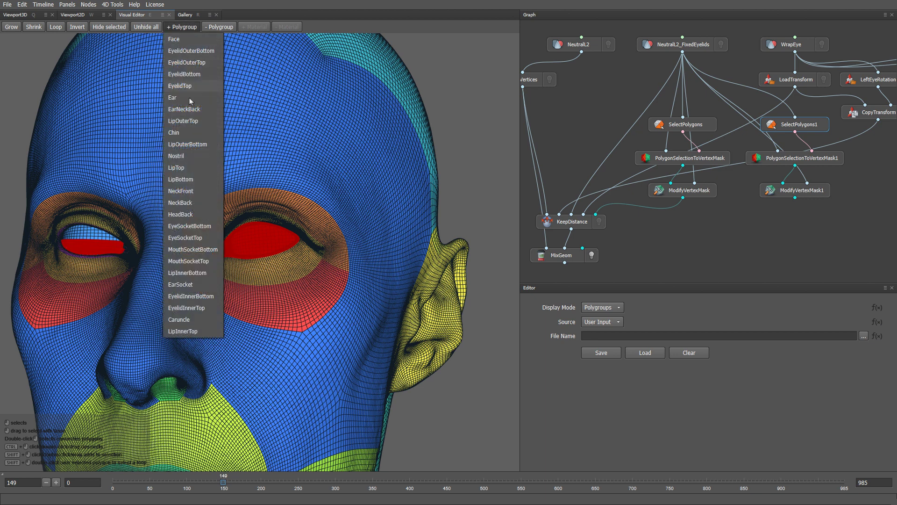
{"action": "left_click", "coordinate": [186, 237]}
Add the EyelidInnerBottom, EyelidInnerTop and Caruncle polygroups to the SelectPolygons1 selection, and deselect all polygons around the left eye.
{"action": "left_click", "coordinate": [176, 29]}
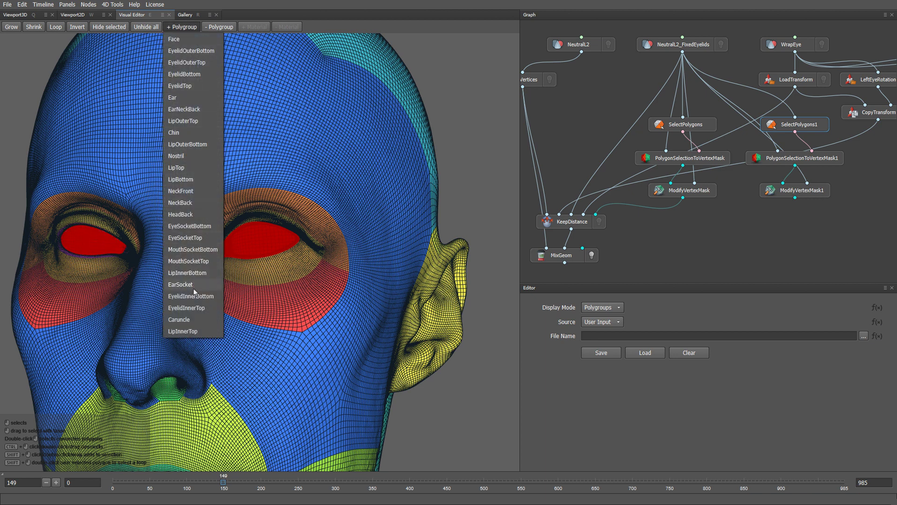
{"action": "left_click", "coordinate": [187, 297]}
{"action": "left_click", "coordinate": [183, 28]}
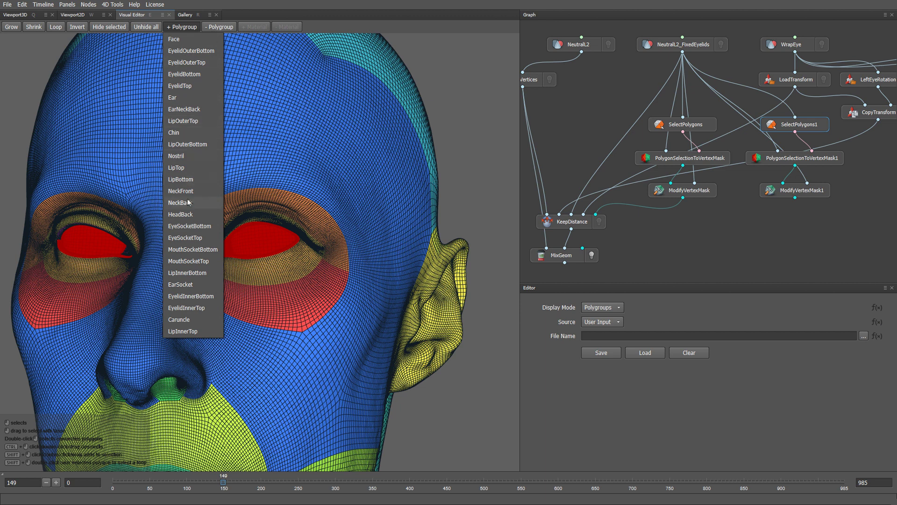
{"action": "left_click", "coordinate": [189, 312]}
{"action": "left_click", "coordinate": [183, 29]}
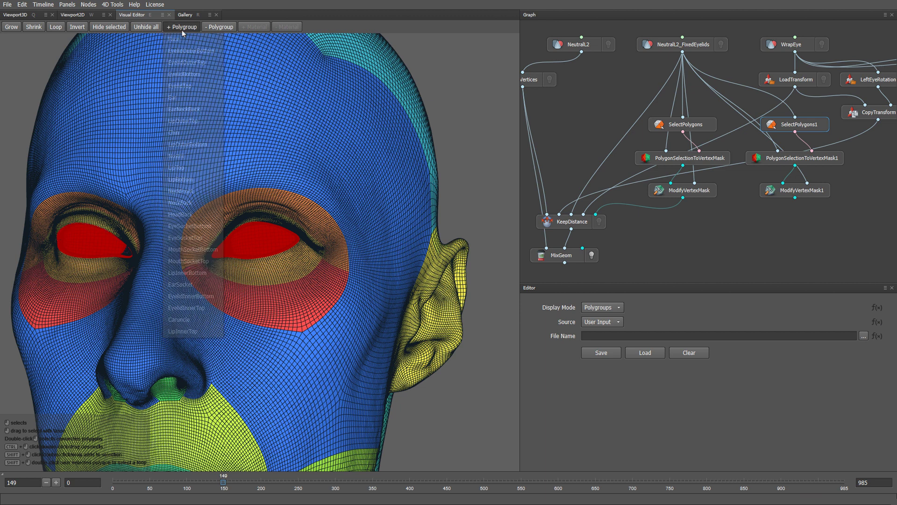
{"action": "left_click", "coordinate": [186, 320]}
{"action": "mouse_move", "coordinate": [466, 167]}
{"action": "left_mouse_down", "text": "ctrl"}
{"action": "mouse_move", "coordinate": [208, 202]}
{"action": "mouse_move", "coordinate": [312, 370]}
{"action": "mouse_move", "coordinate": [413, 369]}
{"action": "left_mouse_up", "text": "ctrl"}
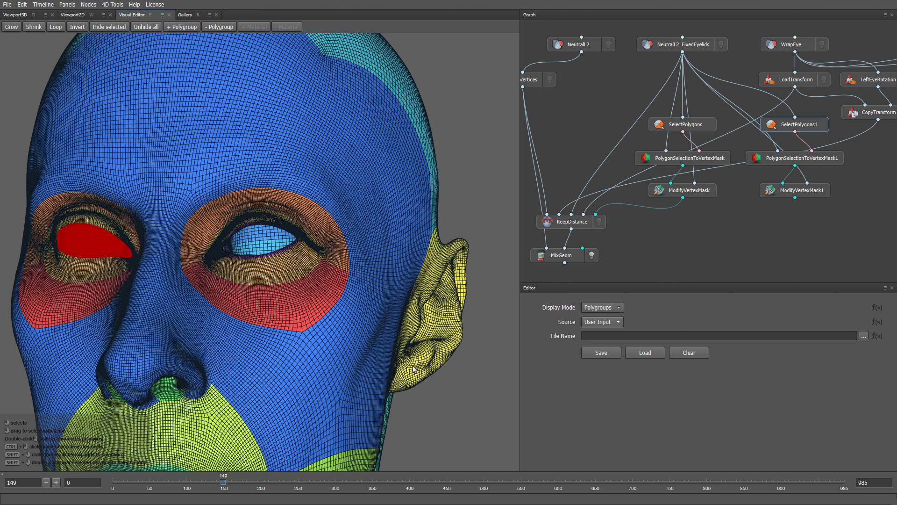
Duplicate the KeepDistance node and place the copy beside MixGeom.
{"action": "left_click", "coordinate": [581, 223]}
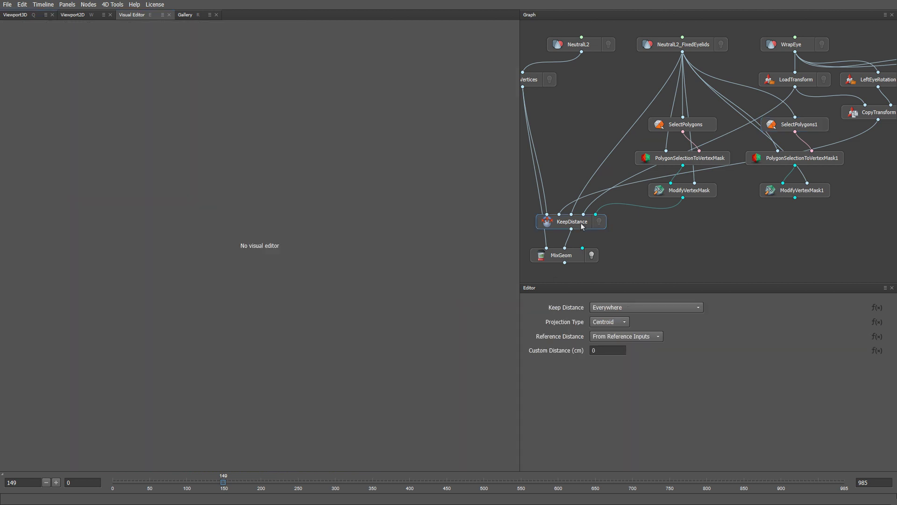
{"action": "key", "text": "ctrl+c"}
{"action": "key", "text": "ctrl+v"}
{"action": "left_click_drag", "start_coordinate": [605, 248], "coordinate": [688, 262]}
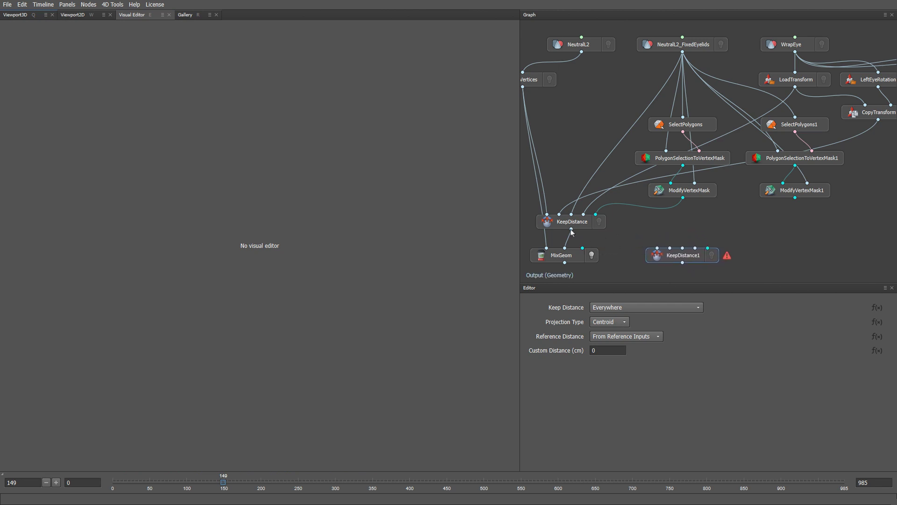
Wire KeepDistance, the duplicated CopyTransform, NeutralL2_FixedEyelids, LoadTransform1 and ModifyVertexMask1 into the corresponding inputs of KeepDistance1.
{"action": "left_click_drag", "start_coordinate": [570, 229], "coordinate": [656, 248]}
{"action": "middle_click_drag", "start_coordinate": [787, 220], "coordinate": [633, 207]}
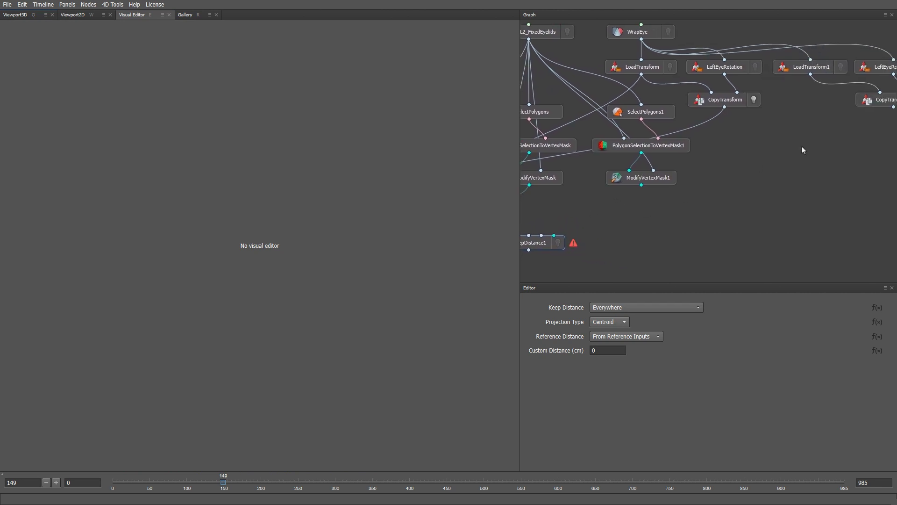
{"action": "middle_click_drag", "start_coordinate": [591, 241], "coordinate": [715, 258]}
{"action": "left_click_drag", "start_coordinate": [627, 62], "coordinate": [627, 257]}
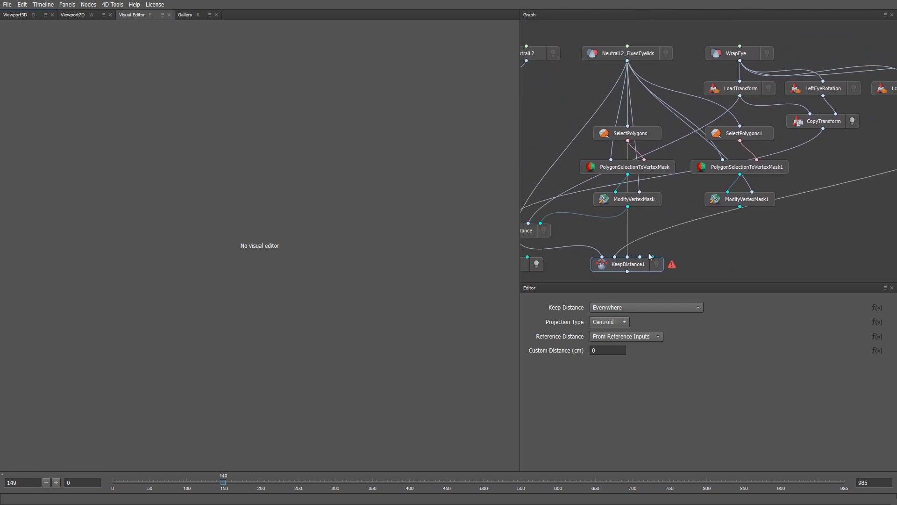
{"action": "middle_click_drag", "start_coordinate": [775, 193], "coordinate": [731, 197]}
{"action": "left_click_drag", "start_coordinate": [865, 100], "coordinate": [595, 262]}
{"action": "middle_click_drag", "start_coordinate": [643, 255], "coordinate": [686, 226]}
{"action": "left_click_drag", "start_coordinate": [739, 184], "coordinate": [653, 234]}
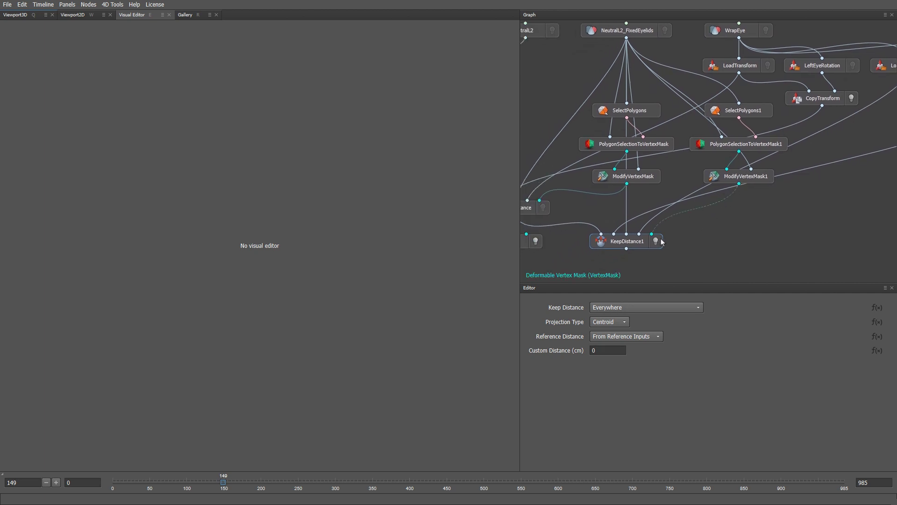
Move MixGeom below KeepDistance1 and feed KeepDistance1's output into its second geometry input in place of KeepDistance.
{"action": "middle_click_drag", "start_coordinate": [698, 233], "coordinate": [805, 170]}
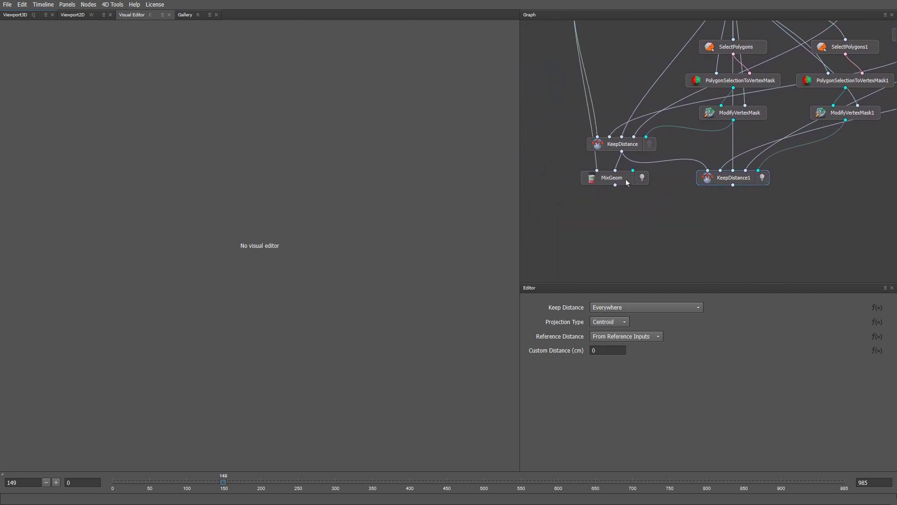
{"action": "left_click_drag", "start_coordinate": [629, 182], "coordinate": [755, 226]}
{"action": "middle_click_drag", "start_coordinate": [668, 209], "coordinate": [652, 240]}
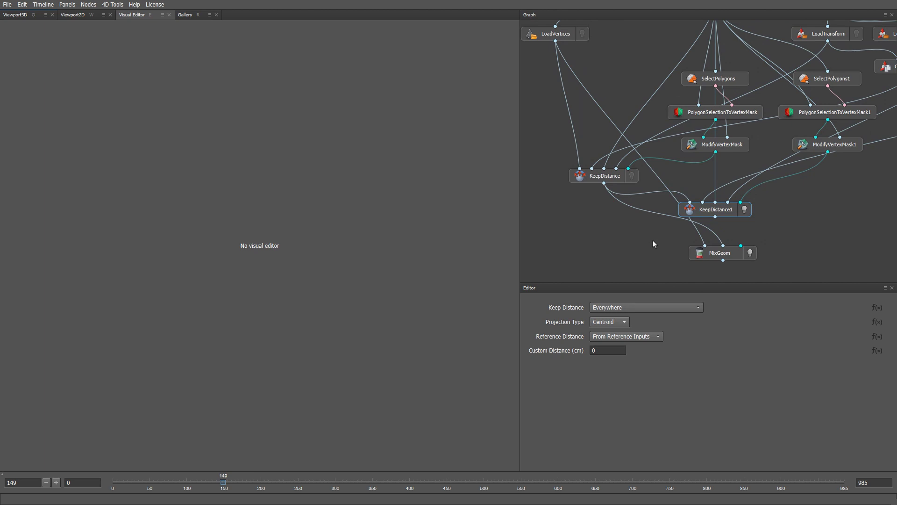
{"action": "left_click_drag", "start_coordinate": [715, 217], "coordinate": [718, 245]}
{"action": "left_click", "coordinate": [722, 247]}
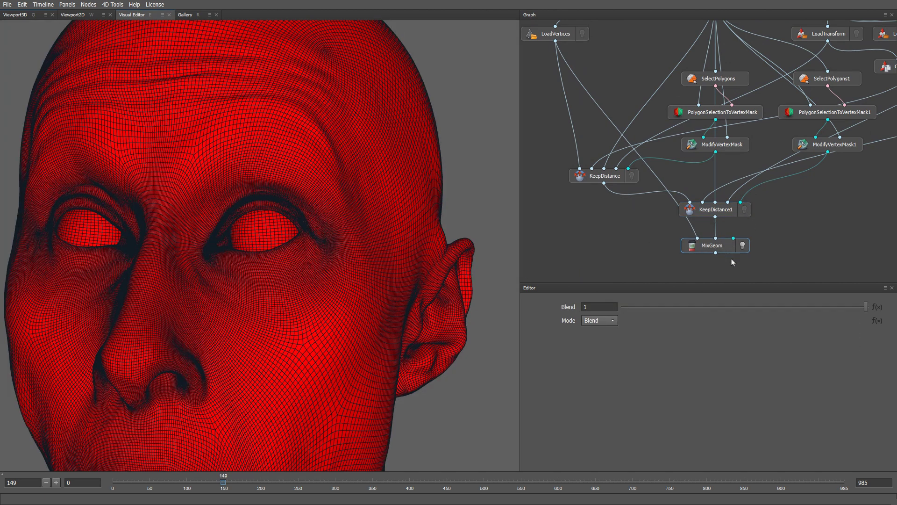
Compare the corrected eyelids by varying MixGeom's blend in the 3D view, and inspect both eyes at frame 799.
{"action": "key", "text": "q"}
{"action": "left_click_drag", "start_coordinate": [866, 307], "coordinate": [888, 306]}
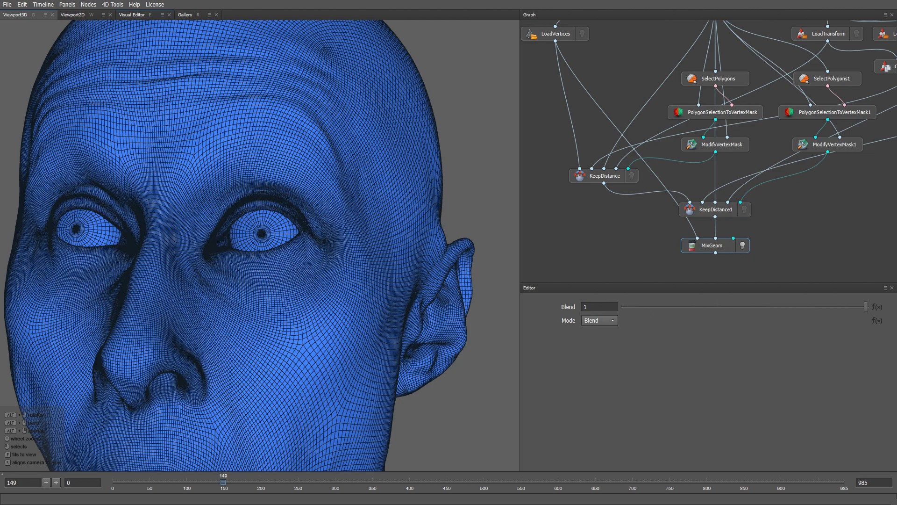
{"action": "middle_click_drag", "start_coordinate": [187, 286], "coordinate": [266, 286], "text": "alt"}
{"action": "right_click_drag", "start_coordinate": [278, 286], "coordinate": [301, 311], "text": "alt"}
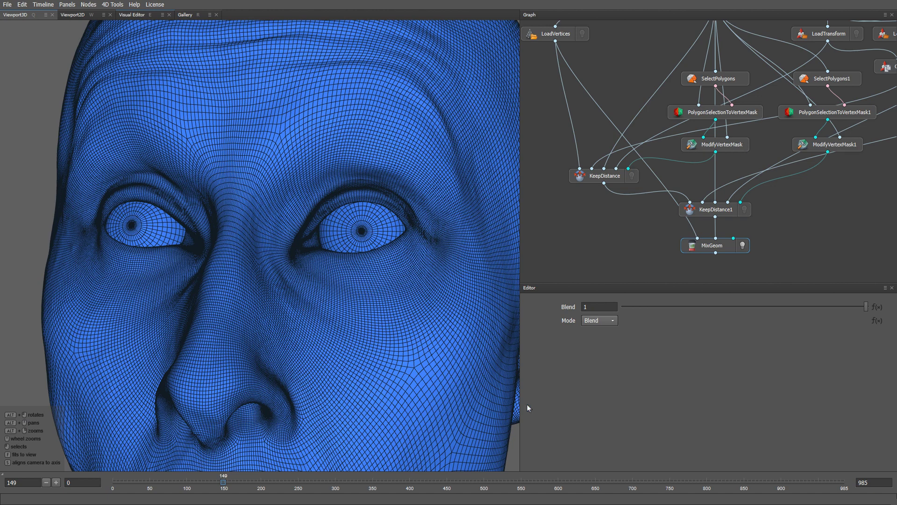
{"action": "left_click", "coordinate": [707, 482]}
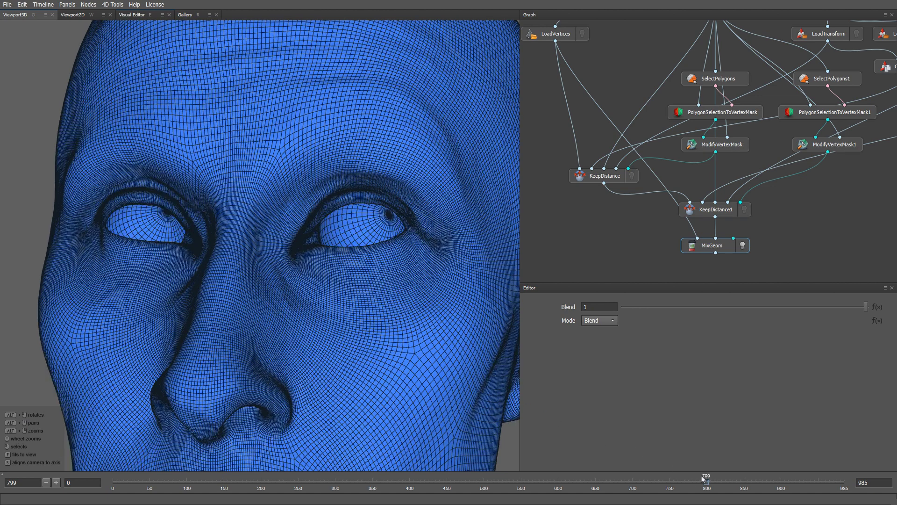
Set the camera projection to Orthographic in the preferences.
{"action": "right_click_drag", "start_coordinate": [394, 391], "coordinate": [310, 323], "text": "alt"}
{"action": "middle_click_drag", "start_coordinate": [311, 323], "coordinate": [321, 305], "text": "alt"}
{"action": "key", "text": "ctrl+p"}
{"action": "scroll", "coordinate": [455, 184], "scroll_direction": "down", "scroll_amount": 1}
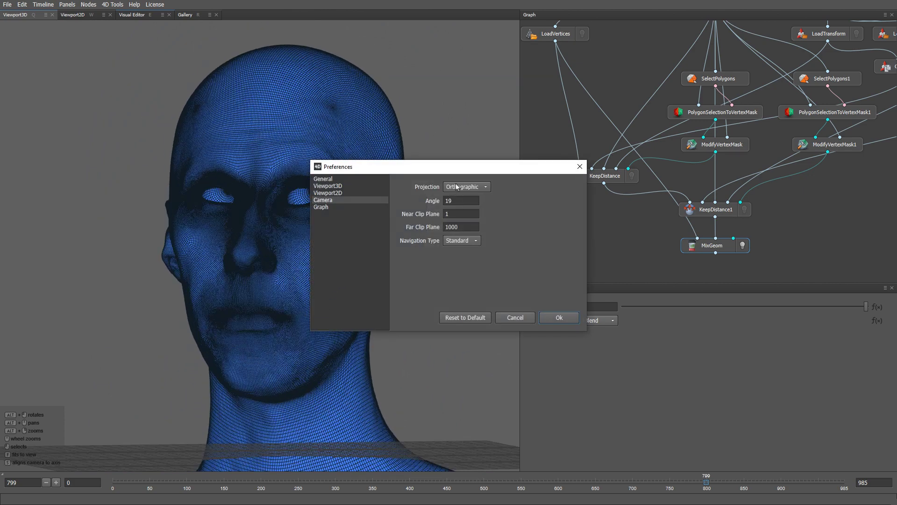
{"action": "left_click", "coordinate": [569, 317]}
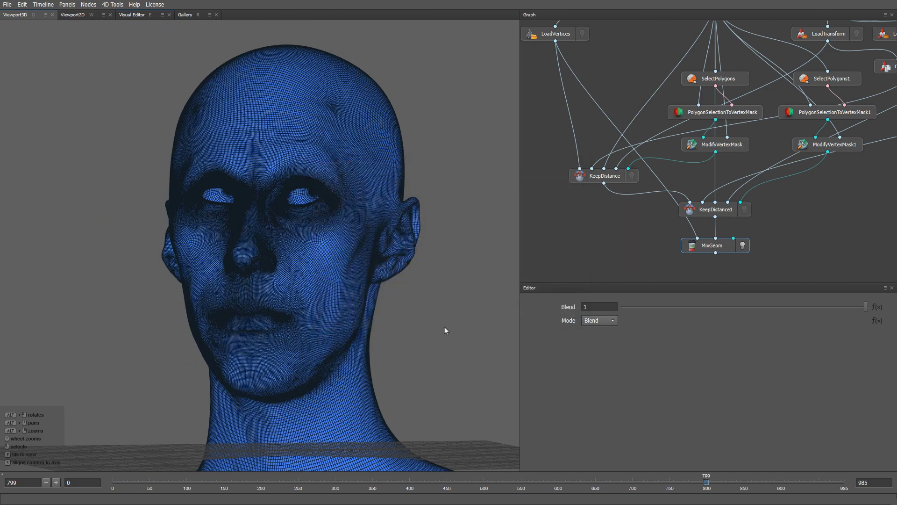
Examine the lips from the side and from inside the mouth for self-intersecting geometry.
{"action": "right_click_drag", "start_coordinate": [264, 335], "coordinate": [339, 405], "text": "alt"}
{"action": "middle_click_drag", "start_coordinate": [256, 403], "coordinate": [234, 286], "text": "alt"}
{"action": "left_click_drag", "start_coordinate": [234, 286], "coordinate": [373, 297], "text": "alt"}
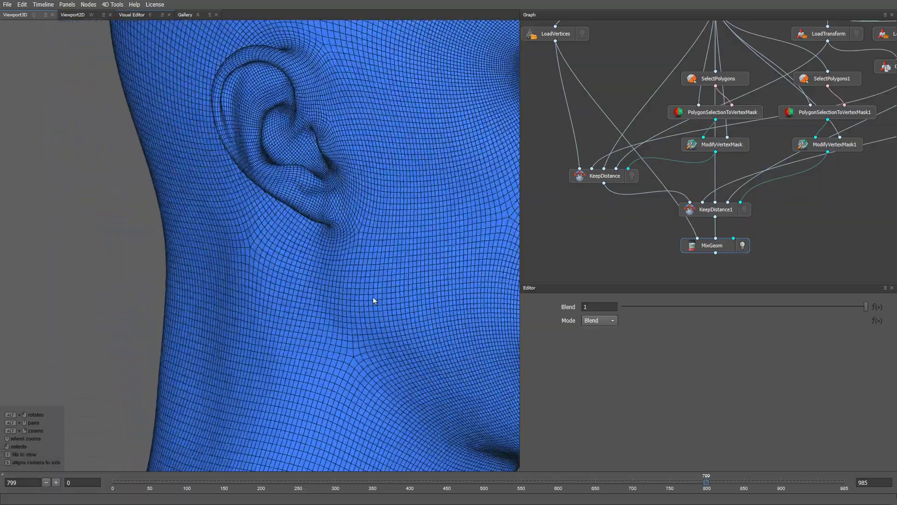
{"action": "middle_click_drag", "start_coordinate": [373, 298], "coordinate": [50, 304], "text": "alt"}
{"action": "right_click_drag", "start_coordinate": [307, 296], "coordinate": [422, 415], "text": "alt"}
{"action": "middle_click_drag", "start_coordinate": [423, 415], "coordinate": [239, 268], "text": "alt"}
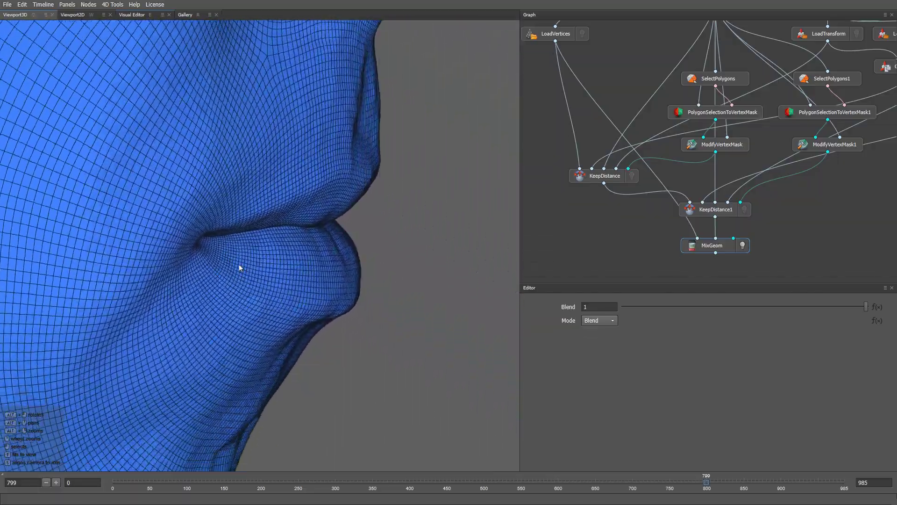
{"action": "right_click_drag", "start_coordinate": [239, 267], "coordinate": [431, 425], "text": "alt"}
{"action": "middle_click_drag", "start_coordinate": [431, 425], "coordinate": [283, 384], "text": "alt"}
{"action": "left_click_drag", "start_coordinate": [282, 385], "coordinate": [357, 349], "text": "alt"}
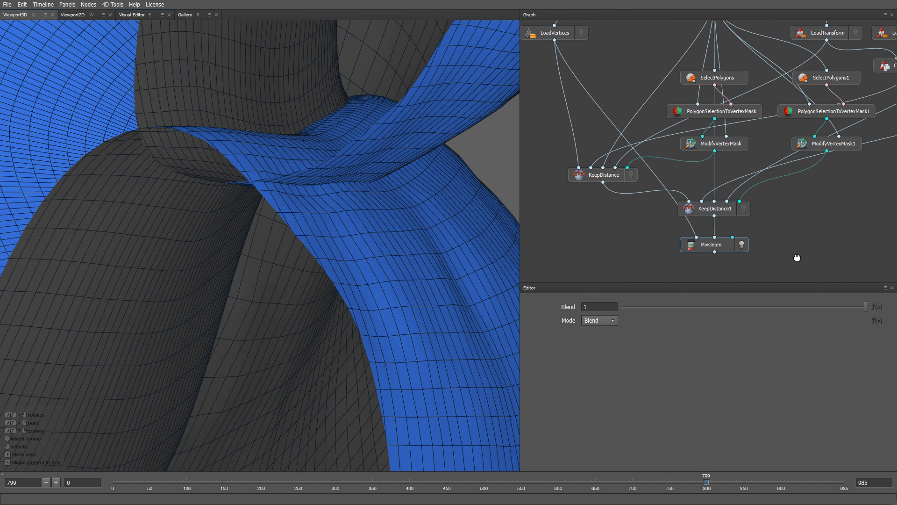
Add a FixIntersections node beside MixGeom, connect KeepDistance1's output to its geometry input, and hide MixGeom.
{"action": "middle_click_drag", "start_coordinate": [797, 256], "coordinate": [774, 217]}
{"action": "key", "text": "Tab"}
{"action": "type", "text": "fixint"}
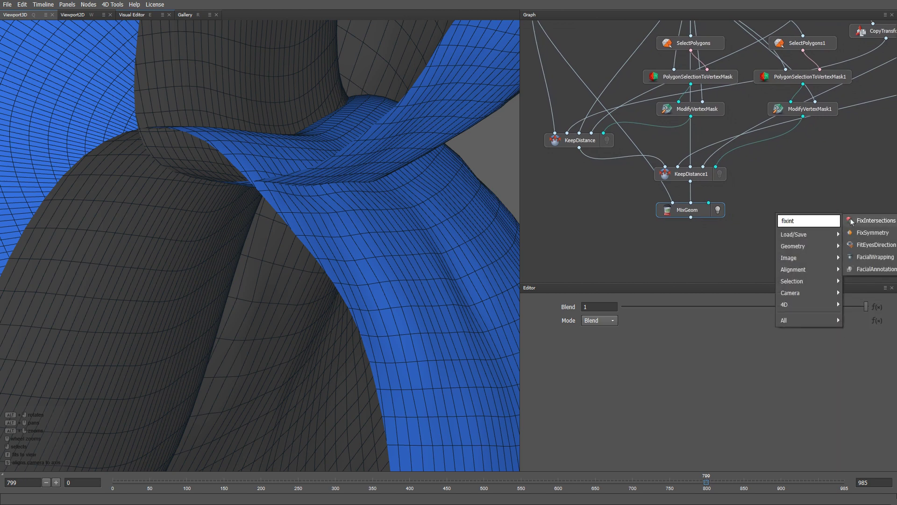
{"action": "left_click", "coordinate": [851, 222]}
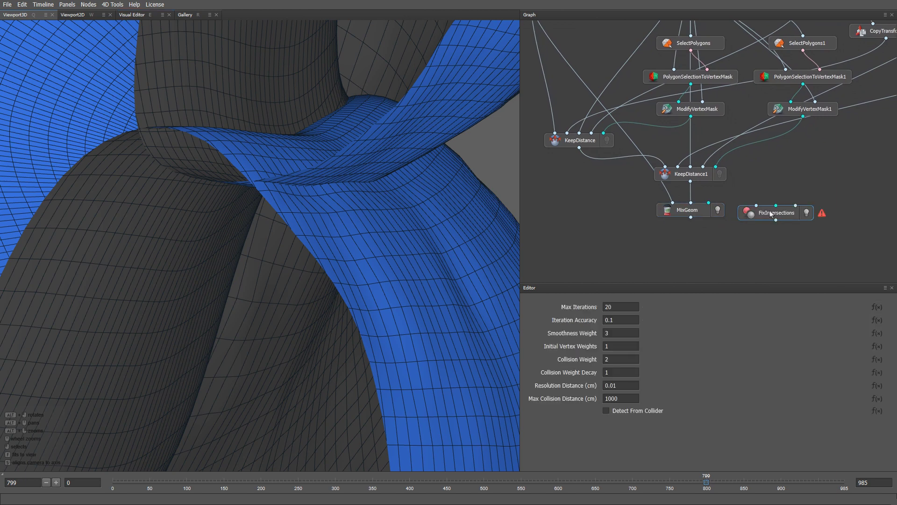
{"action": "left_click_drag", "start_coordinate": [772, 215], "coordinate": [796, 210]}
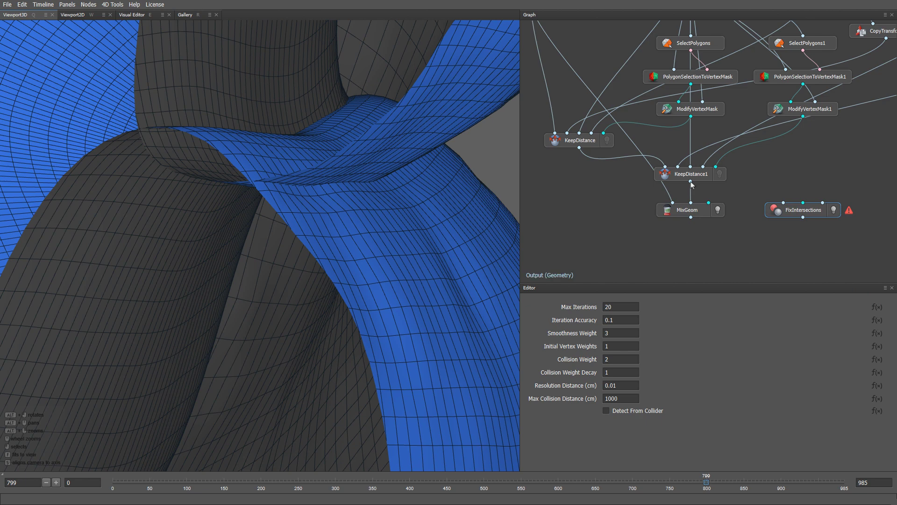
{"action": "left_click_drag", "start_coordinate": [691, 181], "coordinate": [785, 204]}
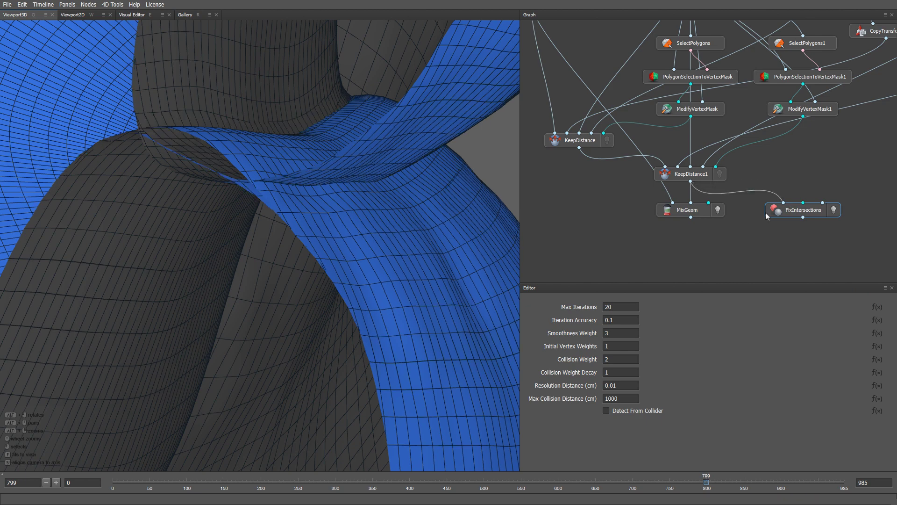
{"action": "left_click", "coordinate": [718, 212]}
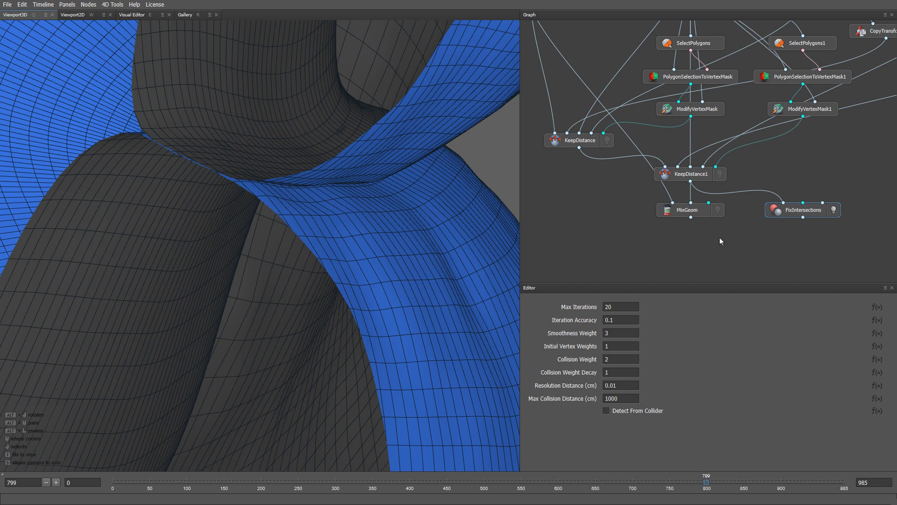
Turn off the wireframe display on the NeutralL2 geometry.
{"action": "middle_click_drag", "start_coordinate": [621, 194], "coordinate": [648, 248]}
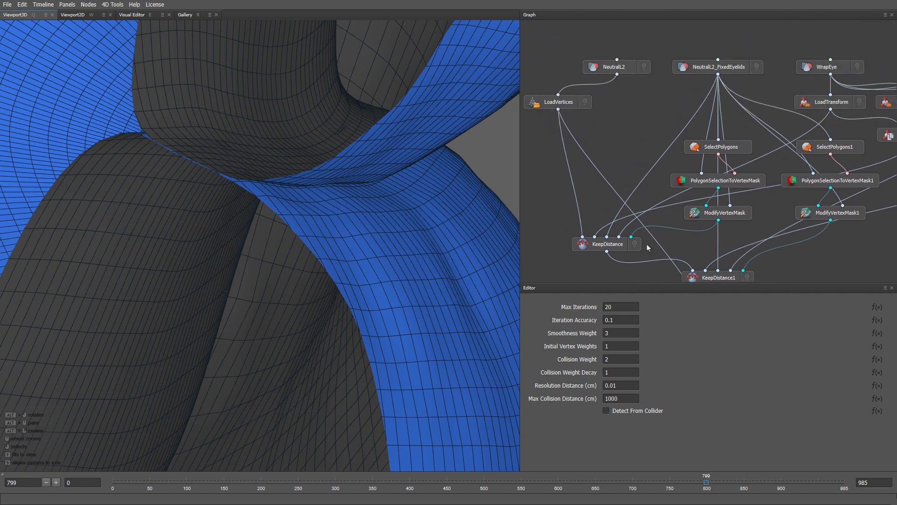
{"action": "left_click", "coordinate": [626, 68]}
{"action": "left_click", "coordinate": [605, 340]}
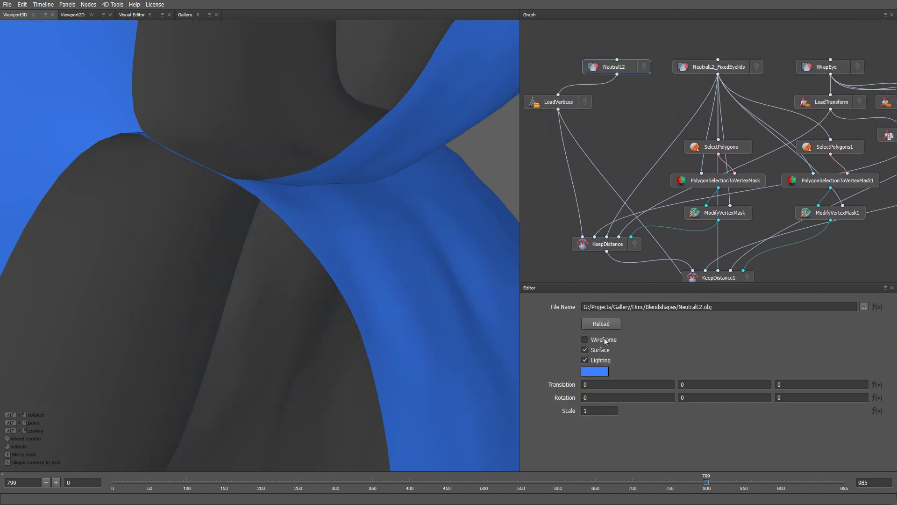
Compare the mouth area from the front between the KeepDistance1 and FixIntersections results.
{"action": "left_click_drag", "start_coordinate": [476, 292], "coordinate": [288, 285], "text": "alt"}
{"action": "scroll", "coordinate": [287, 285], "scroll_direction": "down", "scroll_amount": 6}
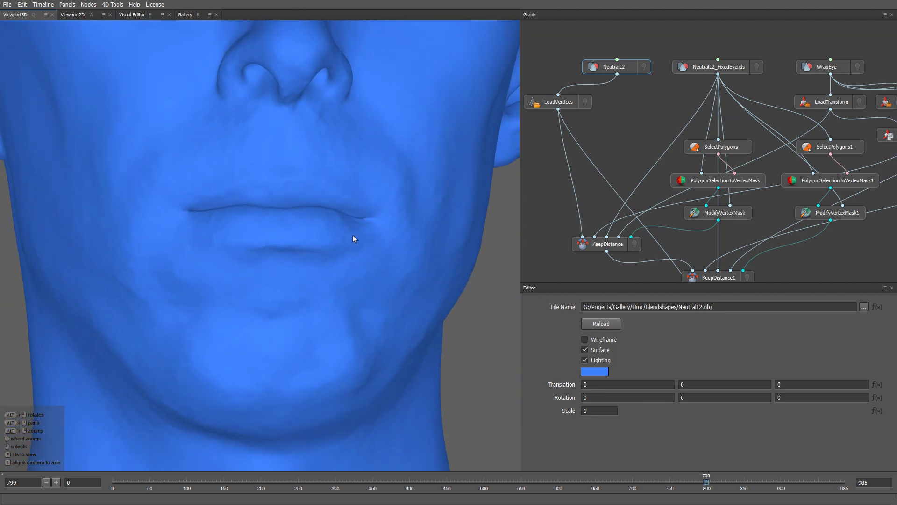
{"action": "left_click_drag", "start_coordinate": [350, 224], "coordinate": [349, 229], "text": "alt"}
{"action": "middle_click_drag", "start_coordinate": [823, 257], "coordinate": [775, 173]}
{"action": "left_click", "coordinate": [697, 192]}
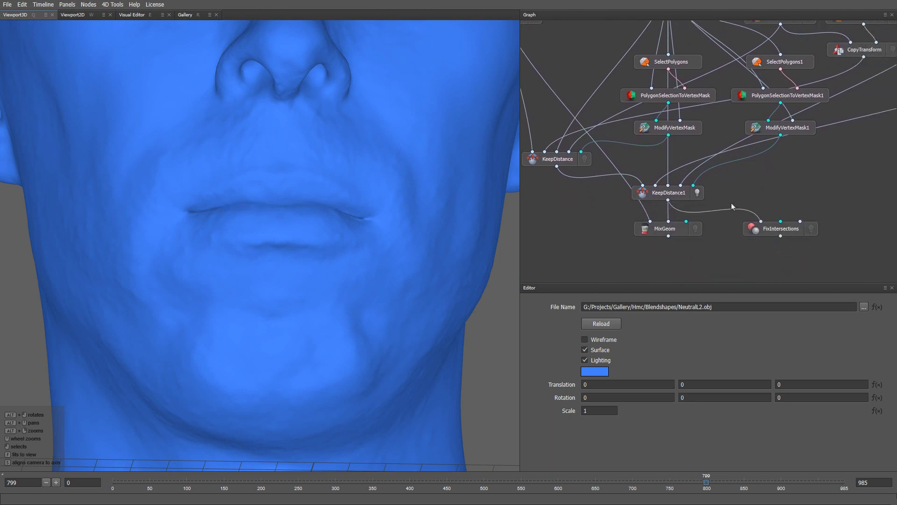
{"action": "left_click", "coordinate": [812, 229]}
{"action": "left_click", "coordinate": [810, 230]}
{"action": "left_click", "coordinate": [811, 231]}
Add a VertexMask node above FixIntersections and connect NeutralL2_FixedEyelids to its geometry input.
{"action": "middle_click_drag", "start_coordinate": [804, 188], "coordinate": [769, 186]}
{"action": "right_click", "coordinate": [769, 186]}
{"action": "type", "text": "ve"}
{"action": "key", "text": "Return"}
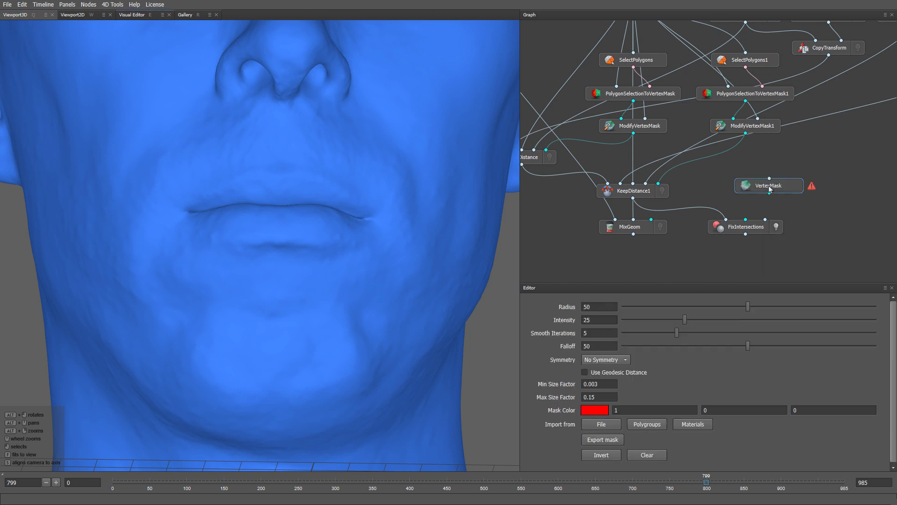
{"action": "left_click_drag", "start_coordinate": [770, 189], "coordinate": [745, 191]}
{"action": "middle_click_drag", "start_coordinate": [744, 157], "coordinate": [772, 166]}
Set the VertexMask brush to Topological symmetry and intensity 100, with geodesic distance enabled.
{"action": "left_click", "coordinate": [622, 367]}
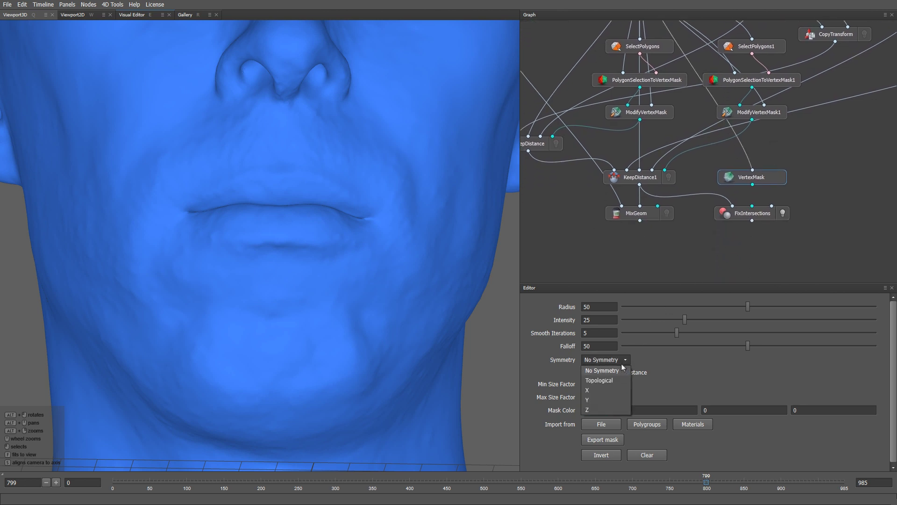
{"action": "left_click", "coordinate": [622, 379]}
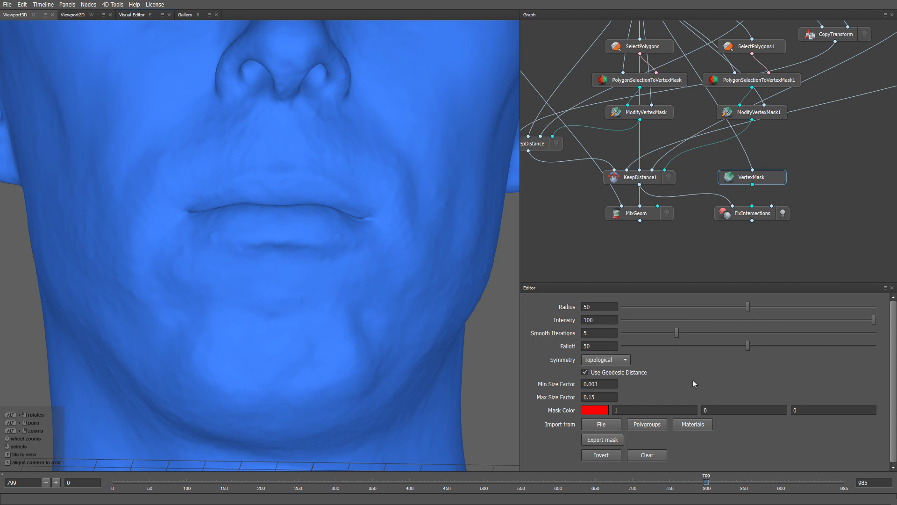
Paint the lips and surrounding skin into the vertex mask with a radius 28 brush, and connect the mask to FixIntersections.
{"action": "key", "text": "e"}
{"action": "right_click_drag", "start_coordinate": [413, 332], "coordinate": [345, 261], "text": "alt"}
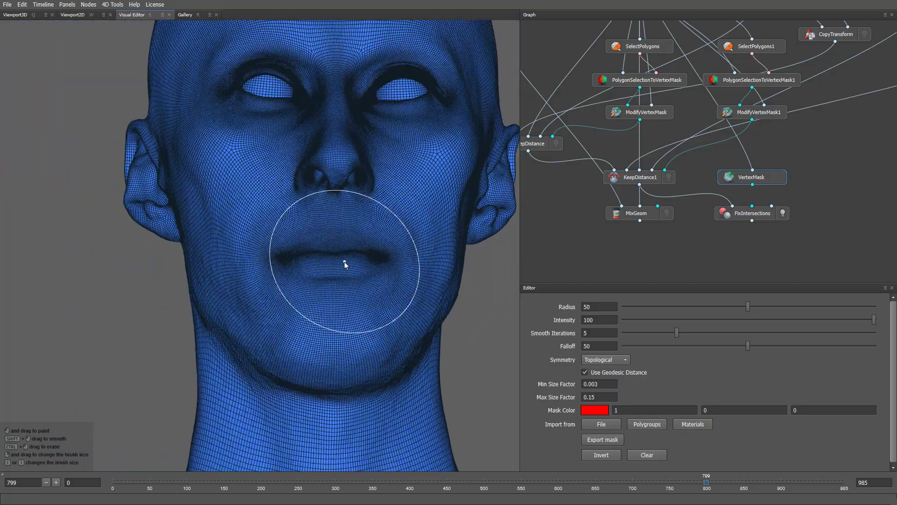
{"action": "mouse_move", "coordinate": [252, 251]}
{"action": "left_mouse_down", "text": "alt"}
{"action": "mouse_move", "coordinate": [293, 257]}
{"action": "mouse_move", "coordinate": [262, 251]}
{"action": "left_mouse_up", "text": "alt"}
{"action": "right_click_drag", "start_coordinate": [332, 247], "coordinate": [407, 298], "text": "alt"}
{"action": "middle_click_drag", "start_coordinate": [407, 298], "coordinate": [388, 288], "text": "alt"}
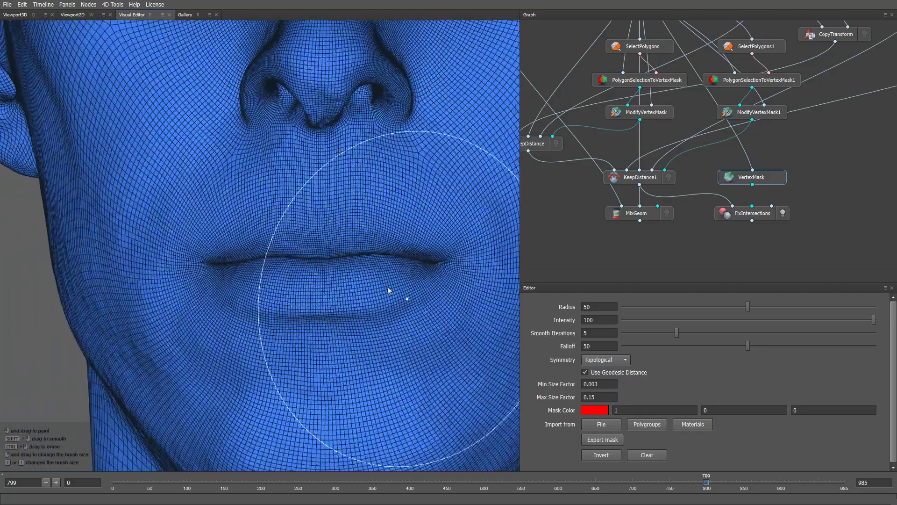
{"action": "right_click_drag", "start_coordinate": [388, 291], "coordinate": [372, 266]}
{"action": "mouse_move", "coordinate": [373, 266]}
{"action": "left_mouse_down"}
{"action": "mouse_move", "coordinate": [381, 262]}
{"action": "mouse_move", "coordinate": [314, 283]}
{"action": "mouse_move", "coordinate": [245, 283]}
{"action": "mouse_move", "coordinate": [237, 257]}
{"action": "mouse_move", "coordinate": [406, 240]}
{"action": "mouse_move", "coordinate": [250, 250]}
{"action": "mouse_move", "coordinate": [224, 281]}
{"action": "mouse_move", "coordinate": [380, 283]}
{"action": "mouse_move", "coordinate": [411, 261]}
{"action": "mouse_move", "coordinate": [276, 265]}
{"action": "left_mouse_up"}
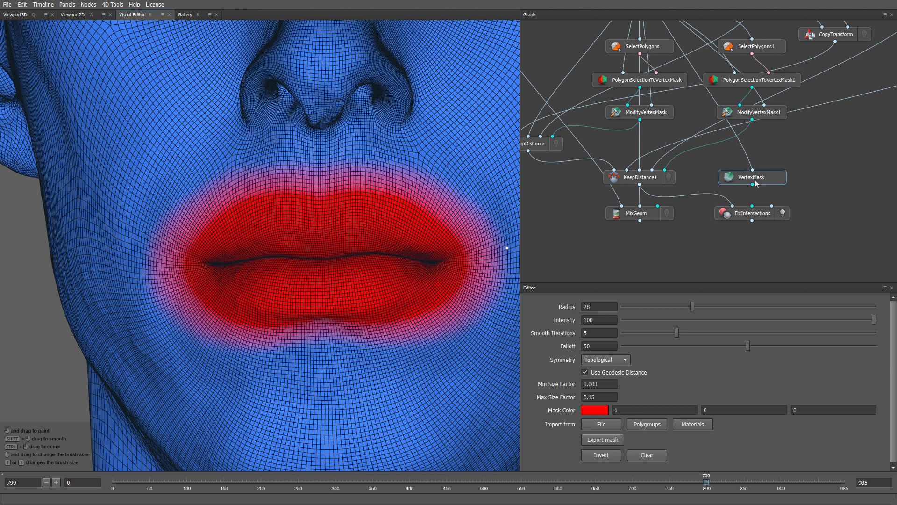
{"action": "left_click_drag", "start_coordinate": [753, 184], "coordinate": [752, 206]}
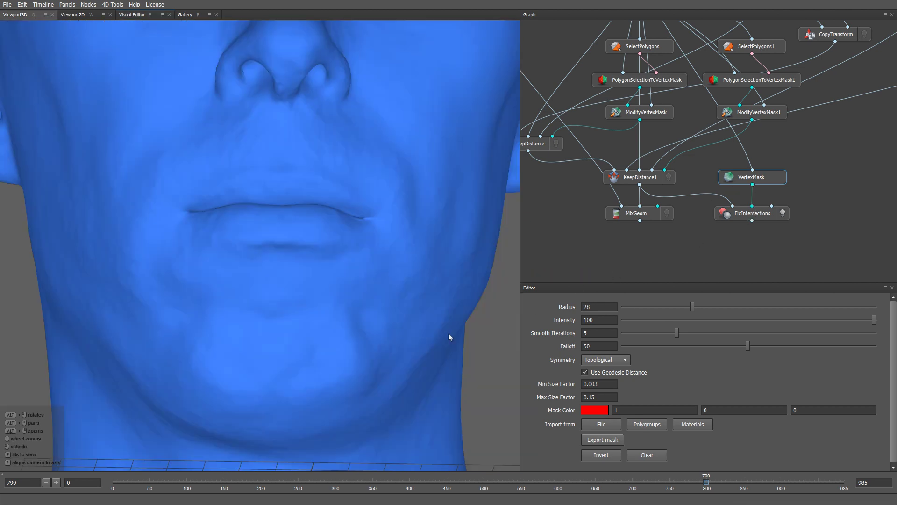
Check the whole face at frames 449 and 203, comparing frame 449 with the FixIntersections display on and off.
{"action": "right_click_drag", "start_coordinate": [449, 333], "coordinate": [319, 275], "text": "alt"}
{"action": "left_click_drag", "start_coordinate": [319, 275], "coordinate": [320, 285], "text": "alt"}
{"action": "middle_click_drag", "start_coordinate": [319, 285], "coordinate": [331, 341], "text": "alt"}
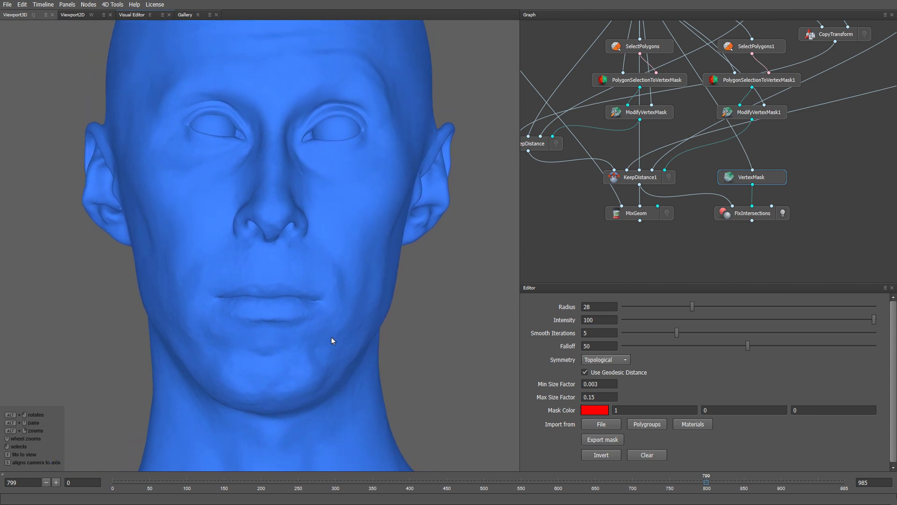
{"action": "left_click", "coordinate": [446, 482]}
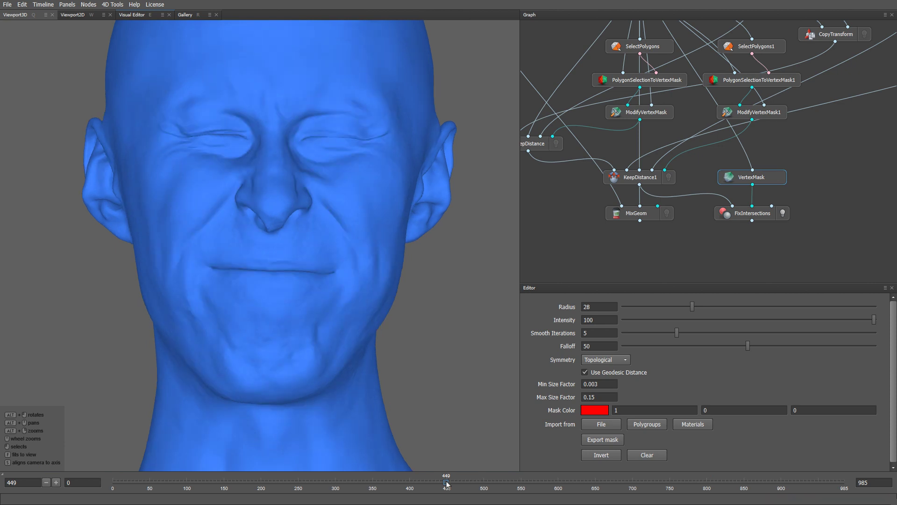
{"action": "left_click", "coordinate": [782, 216]}
{"action": "left_click", "coordinate": [781, 215]}
{"action": "left_click", "coordinate": [782, 215]}
{"action": "left_click", "coordinate": [263, 482]}
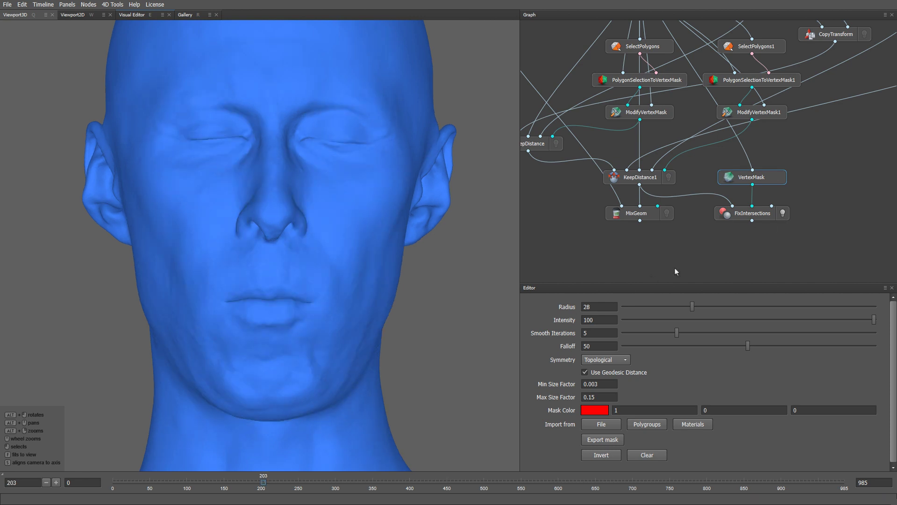
Add a SaveVertices node below FixIntersections and connect the FixIntersections output to its input.
{"action": "middle_click_drag", "start_coordinate": [705, 241], "coordinate": [689, 212]}
{"action": "right_click", "coordinate": [712, 220]}
{"action": "type", "text": "sa"}
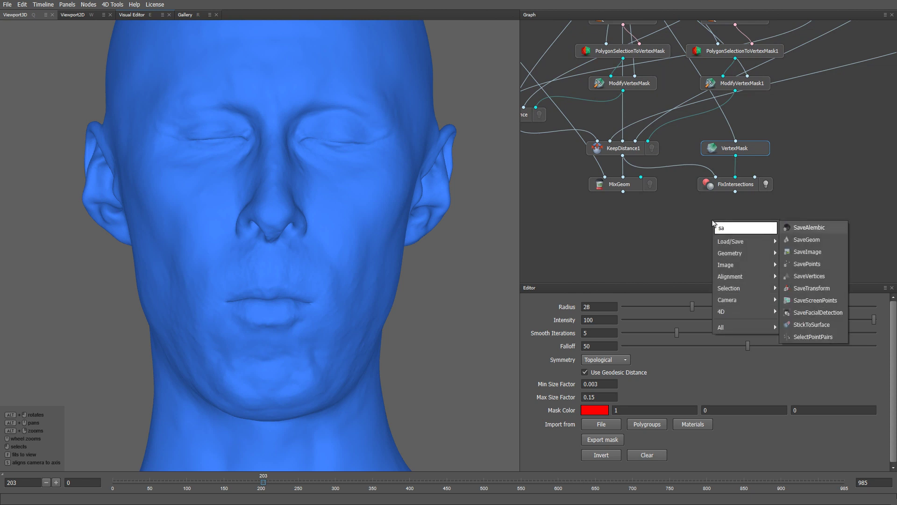
{"action": "type", "text": "vever"}
{"action": "key", "text": "Return"}
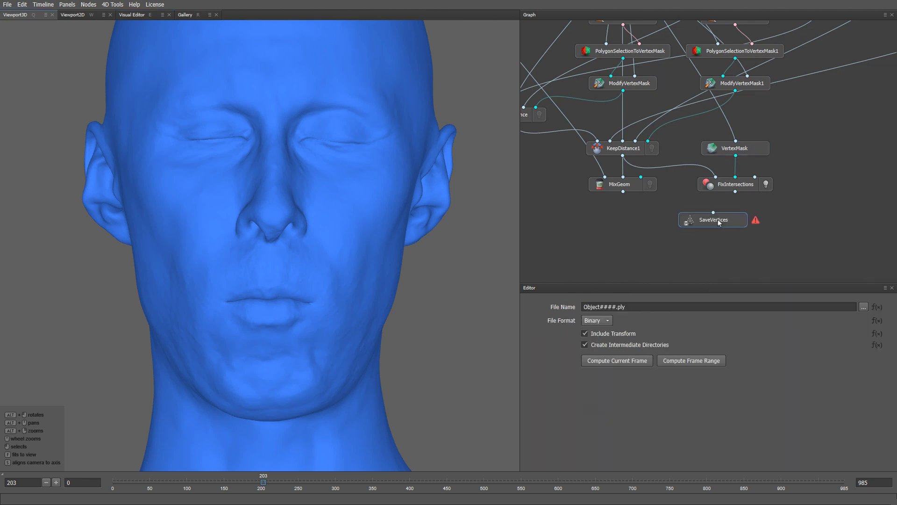
{"action": "left_click_drag", "start_coordinate": [717, 221], "coordinate": [735, 212]}
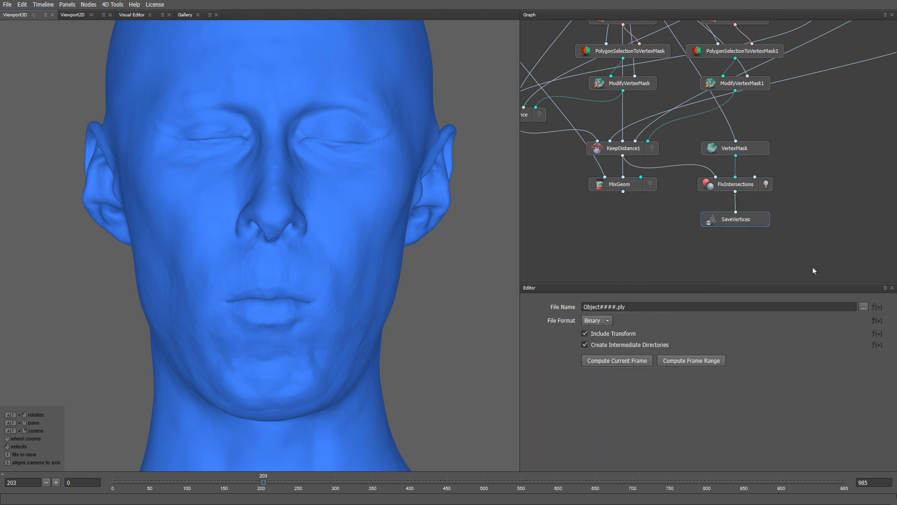
For the SaveVertices output, create a folder named KeepDistanceAndFixIntersections inside Gallery/Hmc/Take01.
{"action": "left_click", "coordinate": [864, 307]}
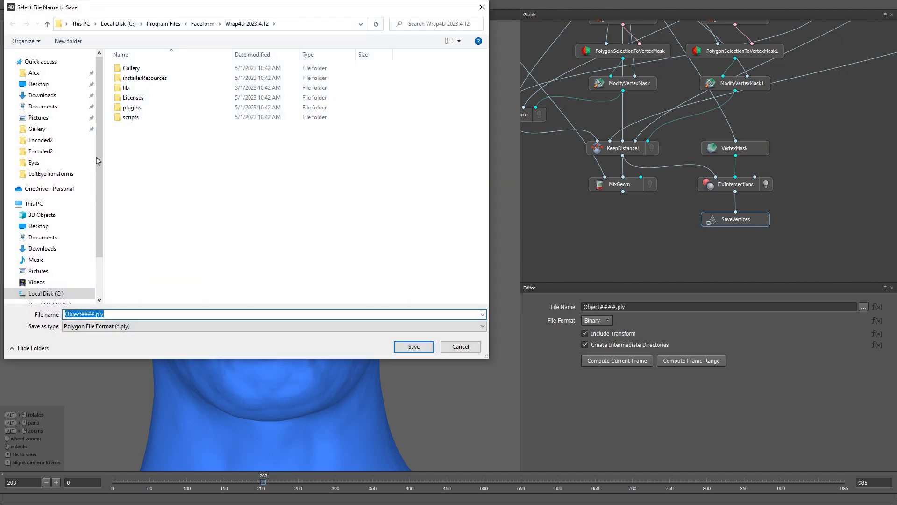
{"action": "left_click", "coordinate": [40, 133]}
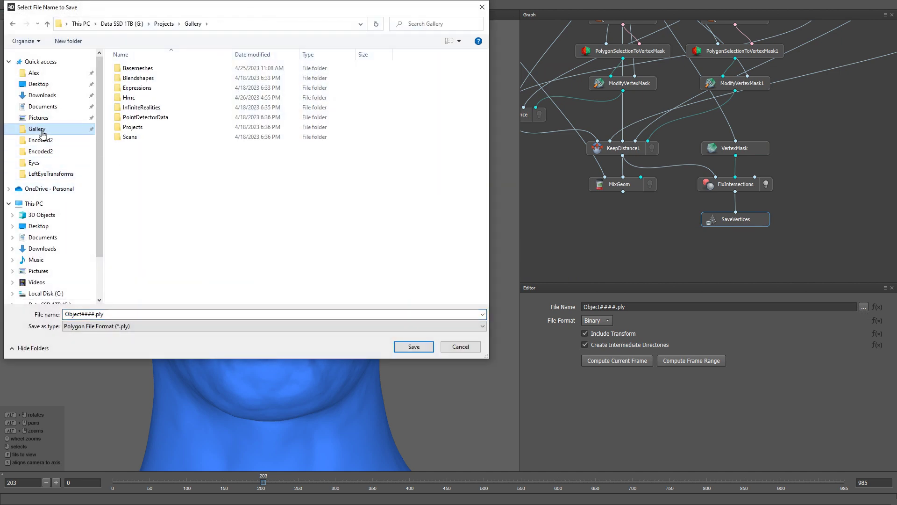
{"action": "double_click", "coordinate": [132, 104]}
{"action": "double_click", "coordinate": [297, 81]}
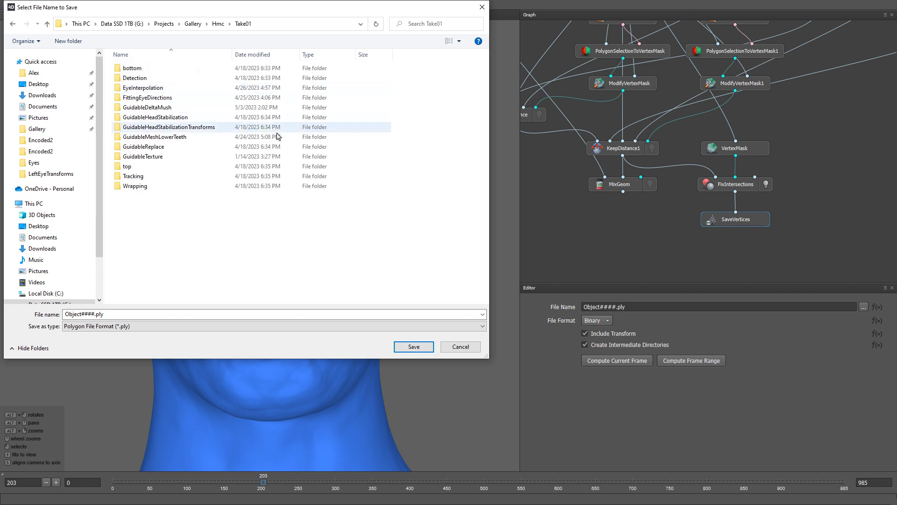
{"action": "key", "text": "ctrl+shift+n"}
{"action": "type", "text": "Ke"}
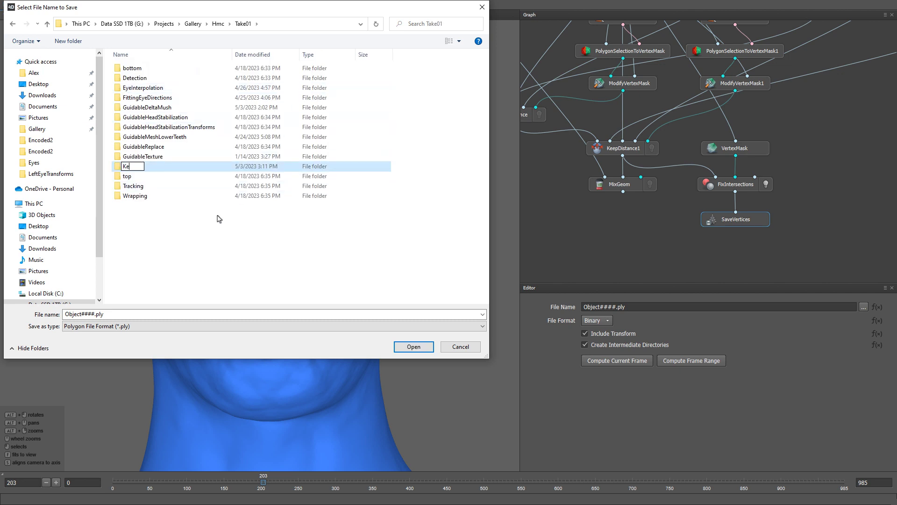
{"action": "type", "text": "epDistanceAndFix"}
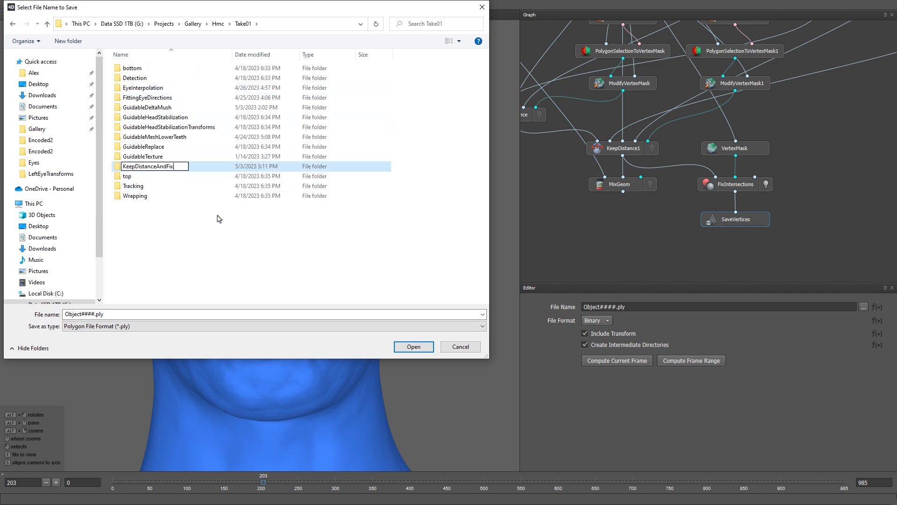
{"action": "type", "text": "Intersections"}
{"action": "key", "text": "Return"}
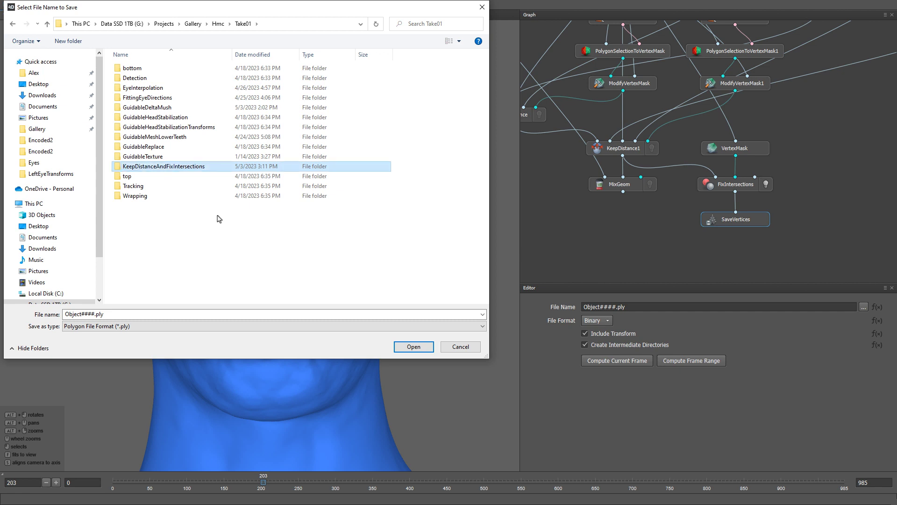
Set the SaveVertices output file to Frame####.ply inside the KeepDistanceAndFixIntersections folder.
{"action": "key", "text": "Return"}
{"action": "double_click", "coordinate": [193, 315]}
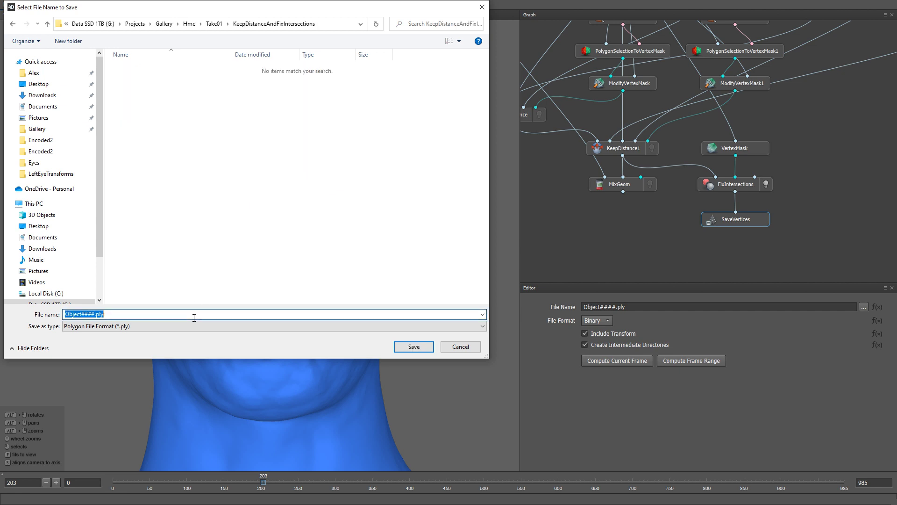
{"action": "type", "text": "Fram"}
{"action": "key", "text": "Return"}
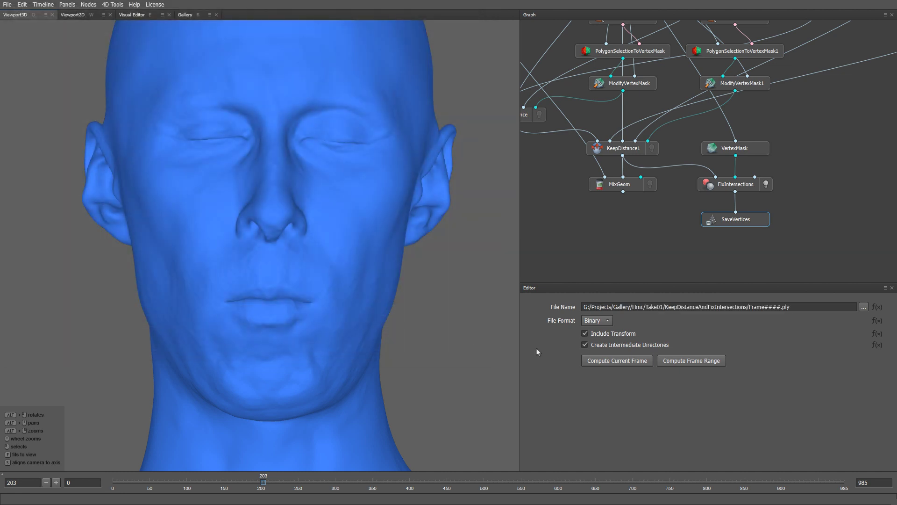